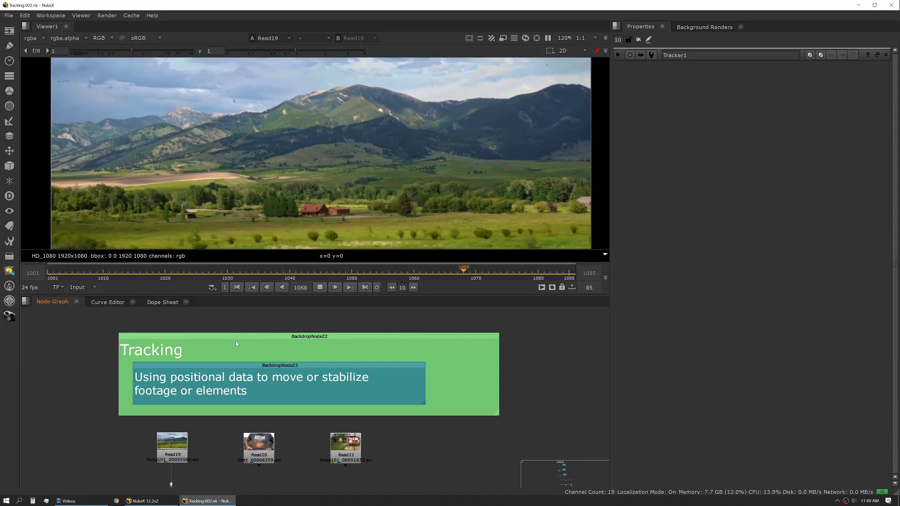
Step: Preview the T-shirt clip (Read20), then the red notice-board clip (Read21), in the viewer
{"action": "left_click", "coordinate": [257, 447]}
{"action": "key", "text": "1"}
{"action": "scroll", "coordinate": [298, 129], "scroll_direction": "down", "scroll_amount": 3}
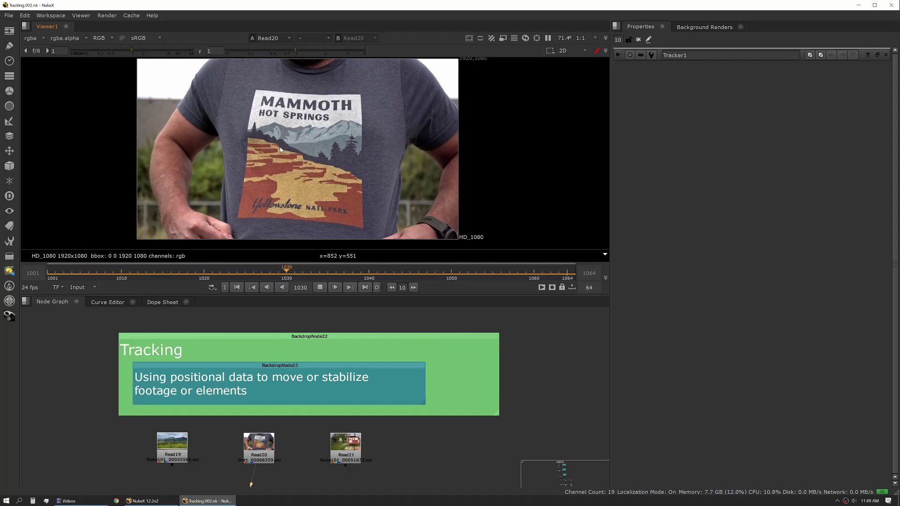
{"action": "left_click", "coordinate": [356, 311]}
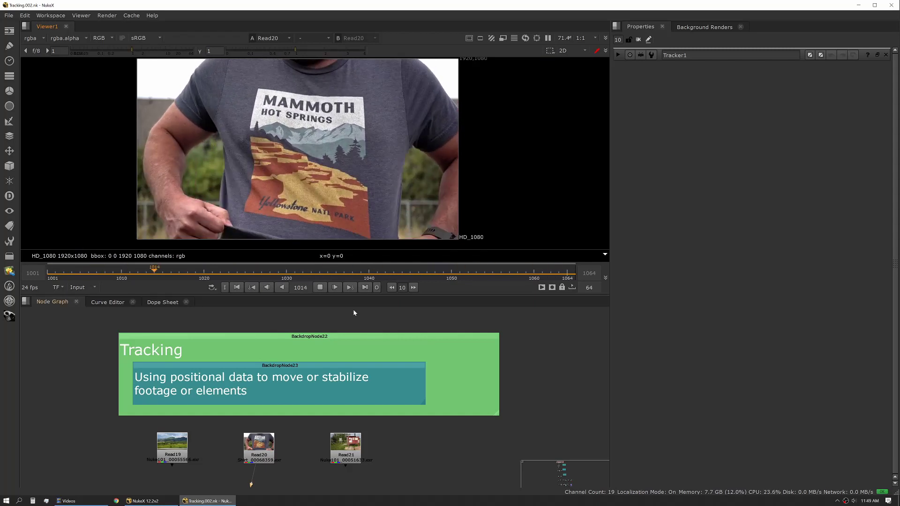
{"action": "key", "text": "2"}
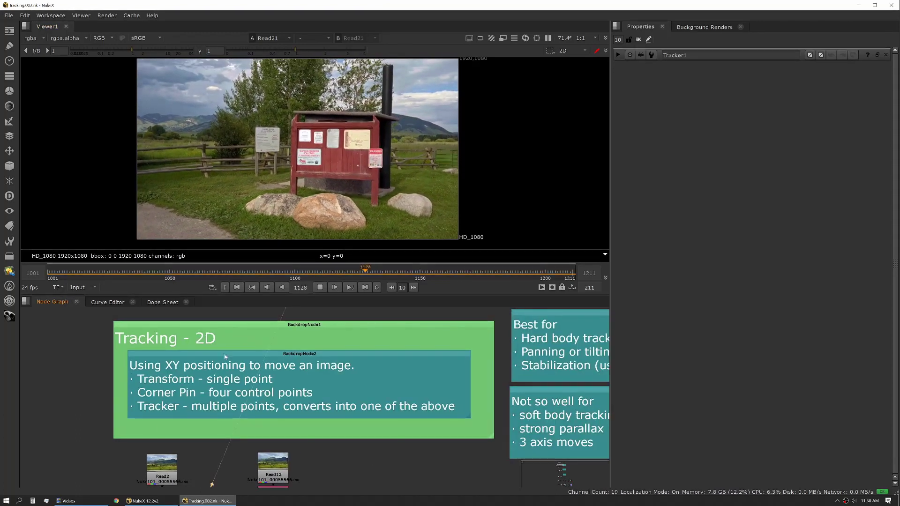
Step: Show the Read2 mountain footage in the viewer
{"action": "middle_click_drag", "start_coordinate": [229, 338], "coordinate": [243, 316]}
{"action": "left_click", "coordinate": [176, 448]}
{"action": "key", "text": "1"}
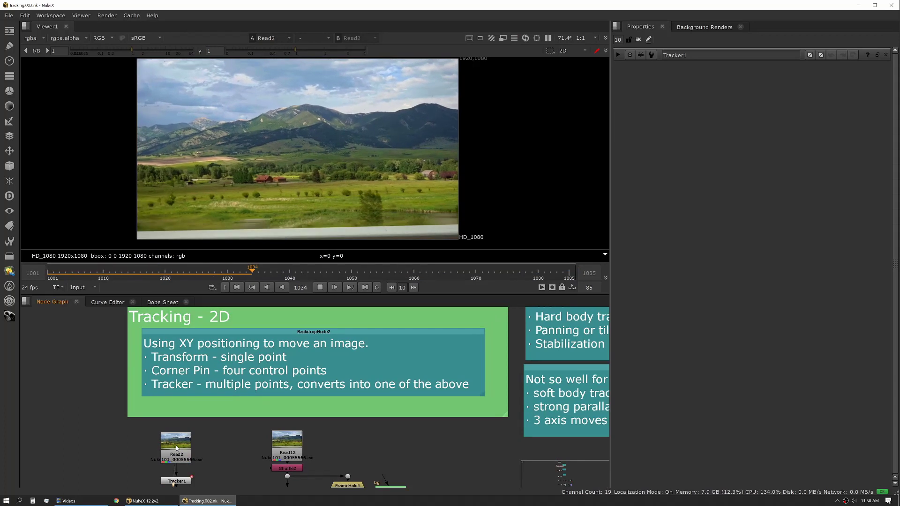
Step: Open Tracker1's properties and display its single track following the farm buildings
{"action": "scroll", "coordinate": [197, 444], "scroll_direction": "down", "scroll_amount": 2}
{"action": "middle_click_drag", "start_coordinate": [229, 446], "coordinate": [209, 433]}
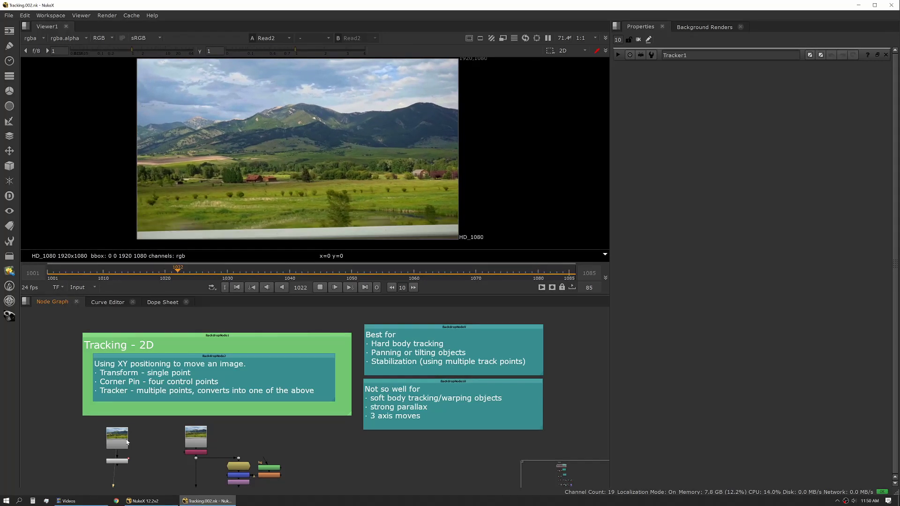
{"action": "double_click", "coordinate": [124, 463]}
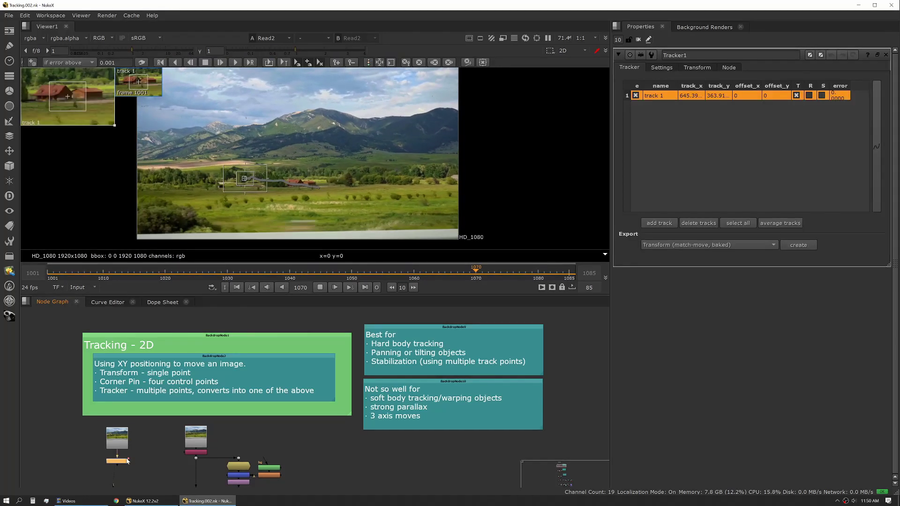
{"action": "scroll", "coordinate": [98, 476], "scroll_direction": "up", "scroll_amount": 3}
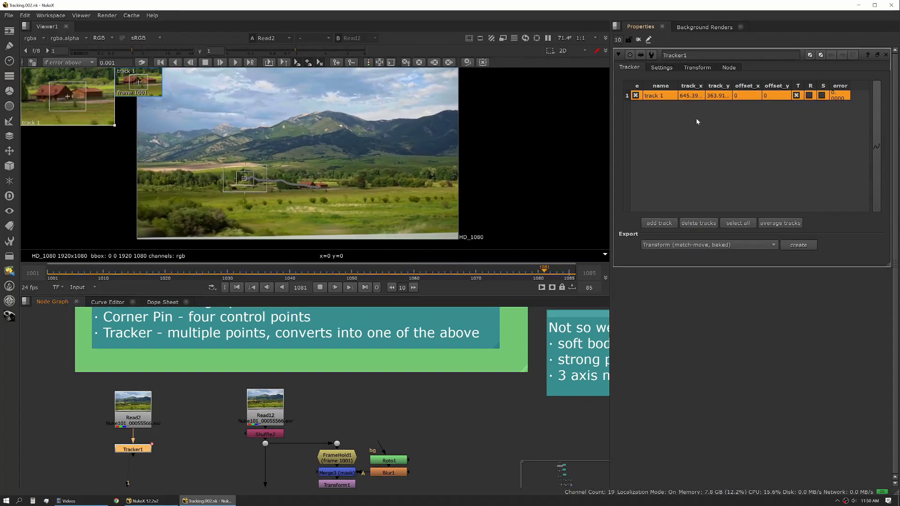
{"action": "scroll", "coordinate": [633, 69], "scroll_direction": "down", "scroll_amount": 3}
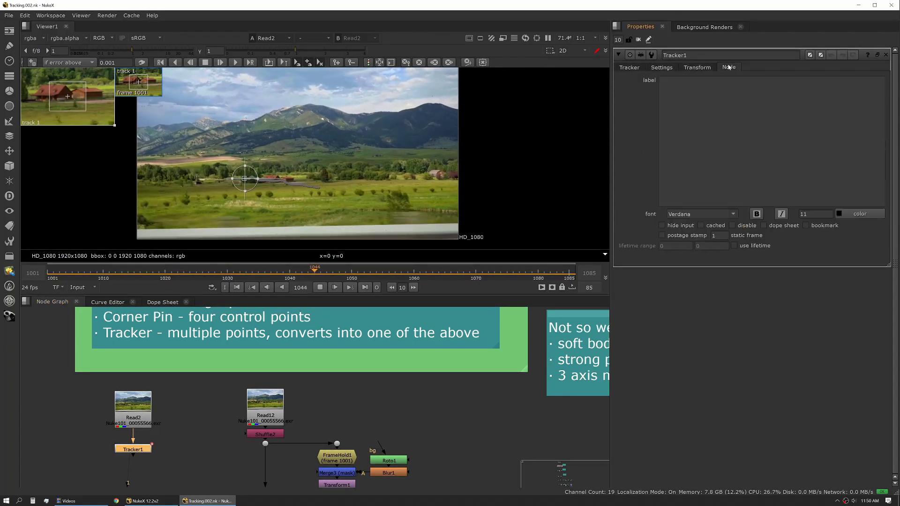
{"action": "left_click", "coordinate": [629, 67]}
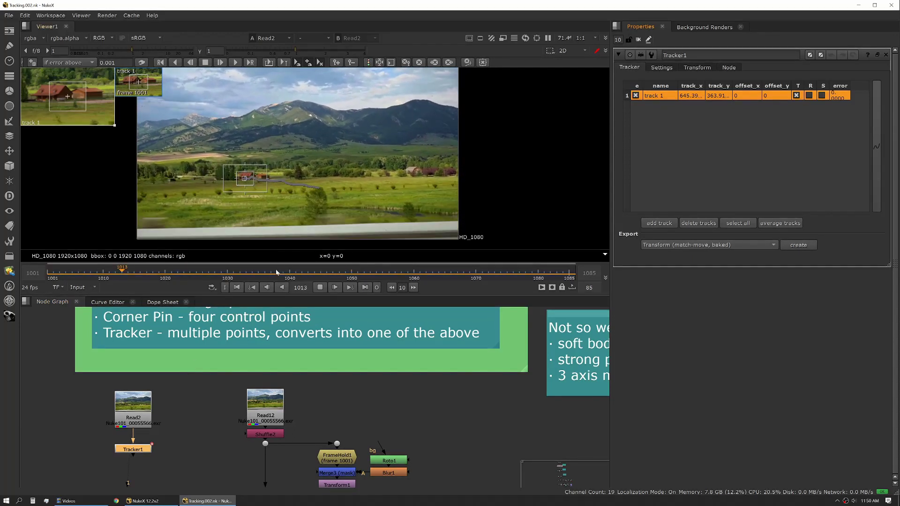
Step: Stop playback and create a new Tracker5 fed by Read2, viewing its output
{"action": "left_click", "coordinate": [320, 287]}
{"action": "left_click", "coordinate": [179, 432]}
{"action": "key", "text": "Tab"}
{"action": "type", "text": "tra"}
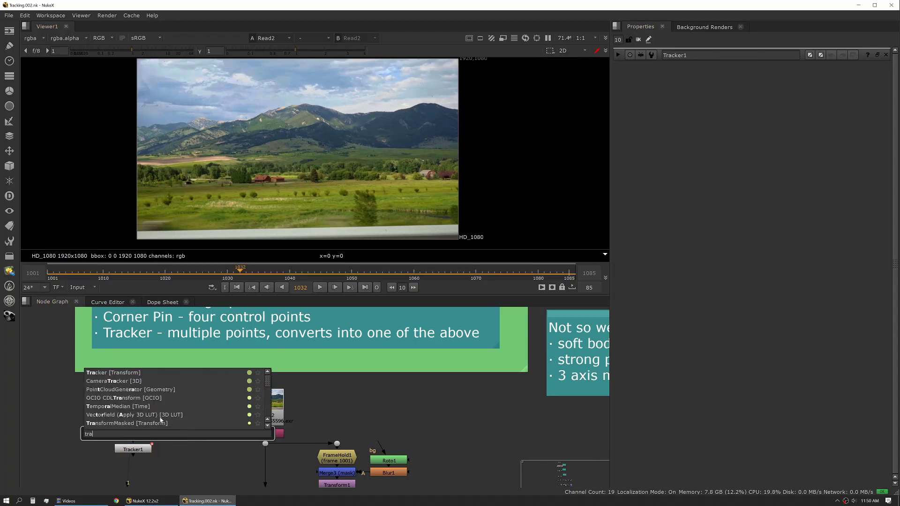
{"action": "left_click", "coordinate": [119, 373]}
{"action": "left_click_drag", "start_coordinate": [172, 421], "coordinate": [155, 419]}
{"action": "key", "text": "1"}
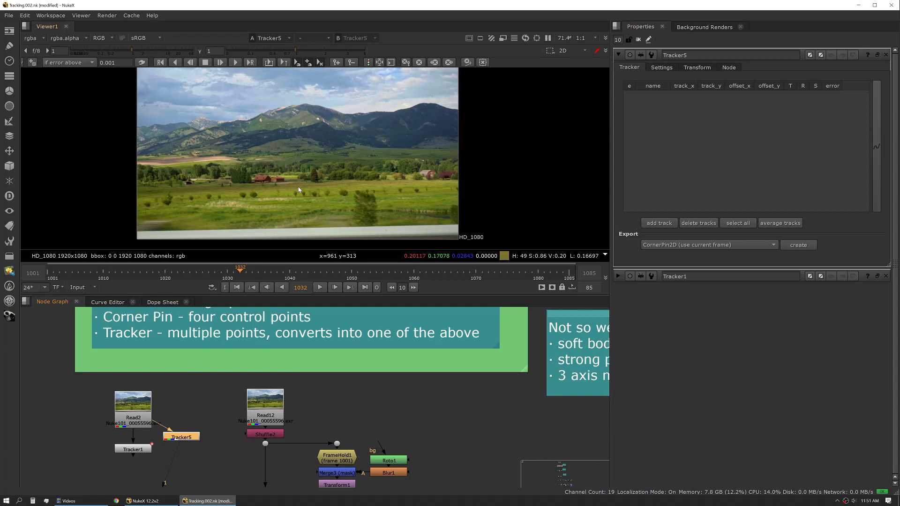
Step: Place track 1 on the red house and size its pattern and search boxes
{"action": "left_click", "coordinate": [263, 181], "text": "ctrl+alt"}
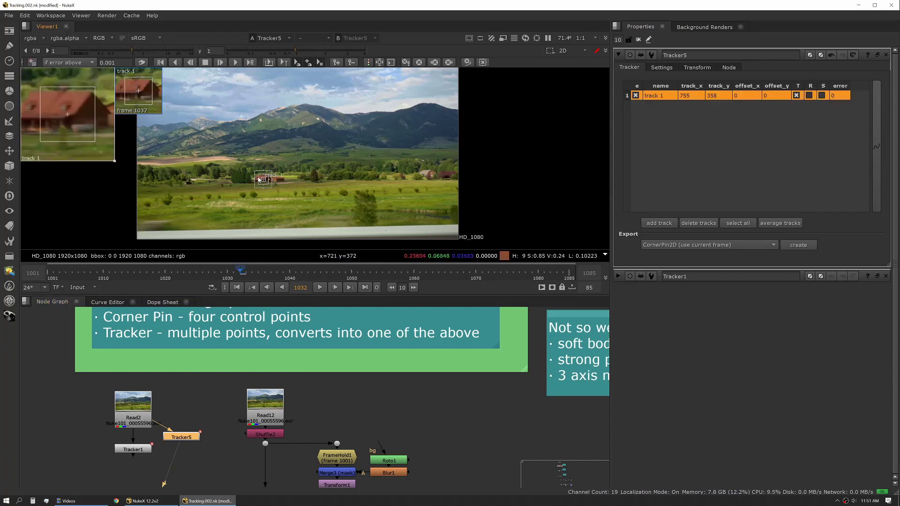
{"action": "scroll", "coordinate": [258, 179], "scroll_direction": "up", "scroll_amount": 3}
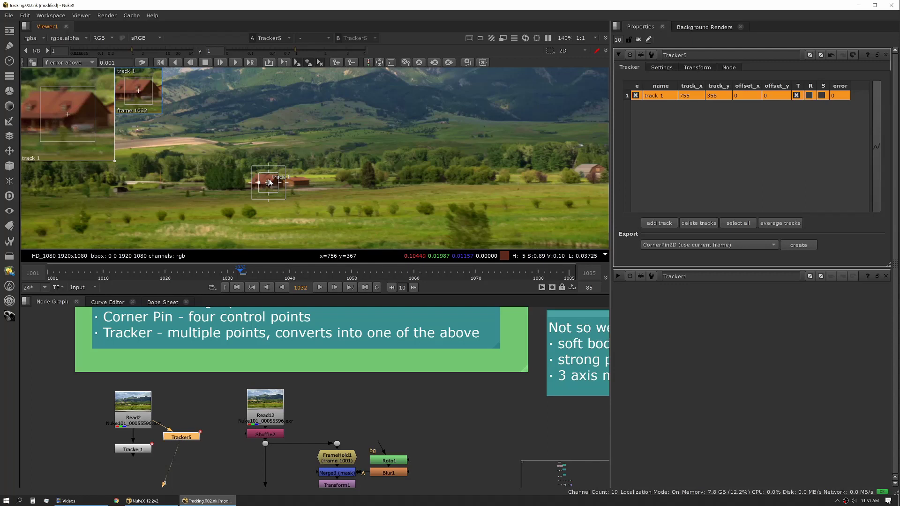
{"action": "left_click_drag", "start_coordinate": [269, 186], "coordinate": [284, 185]}
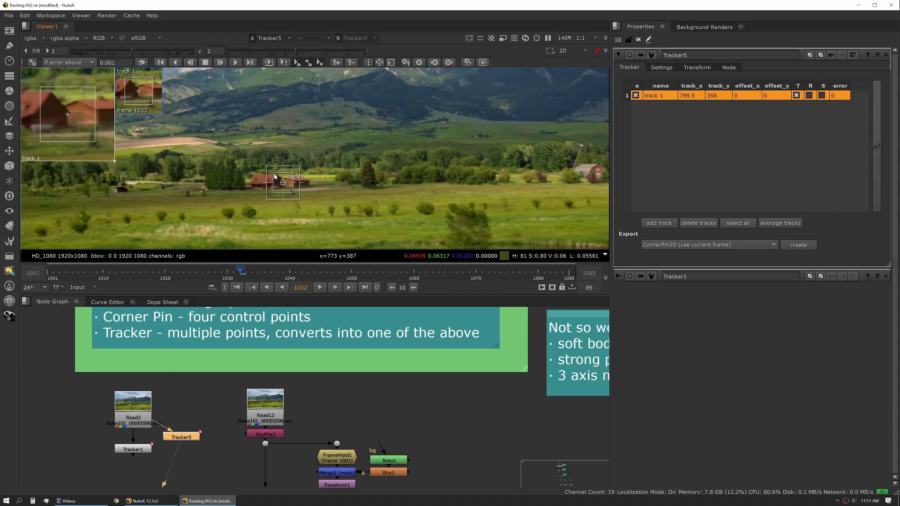
{"action": "left_click_drag", "start_coordinate": [293, 176], "coordinate": [293, 174]}
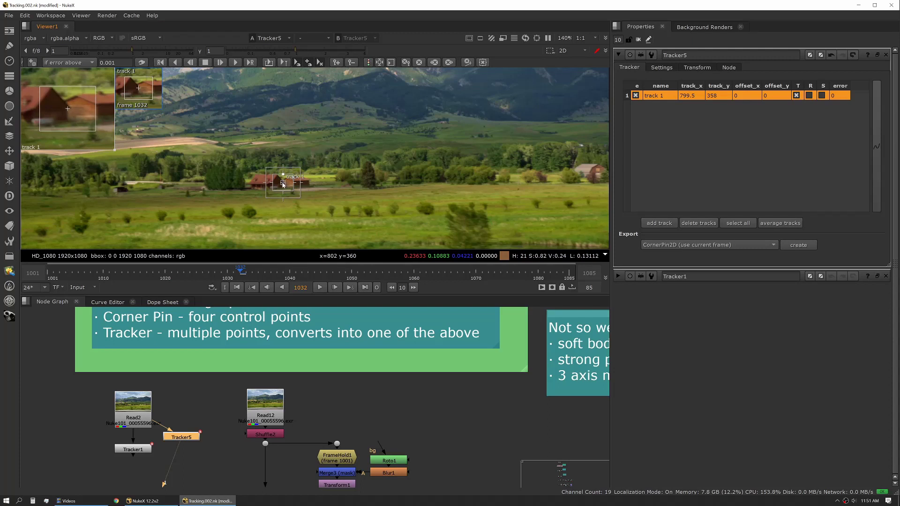
{"action": "left_click_drag", "start_coordinate": [283, 183], "coordinate": [282, 181]}
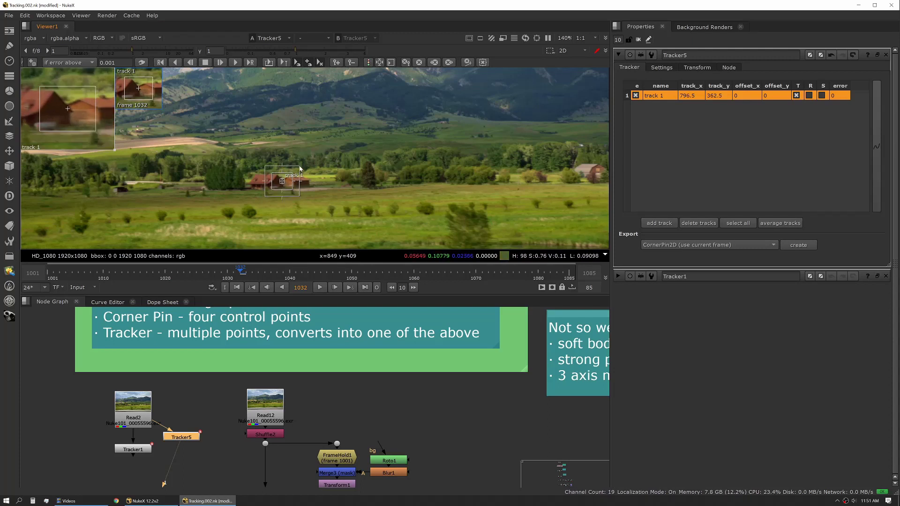
{"action": "left_click_drag", "start_coordinate": [299, 169], "coordinate": [319, 166]}
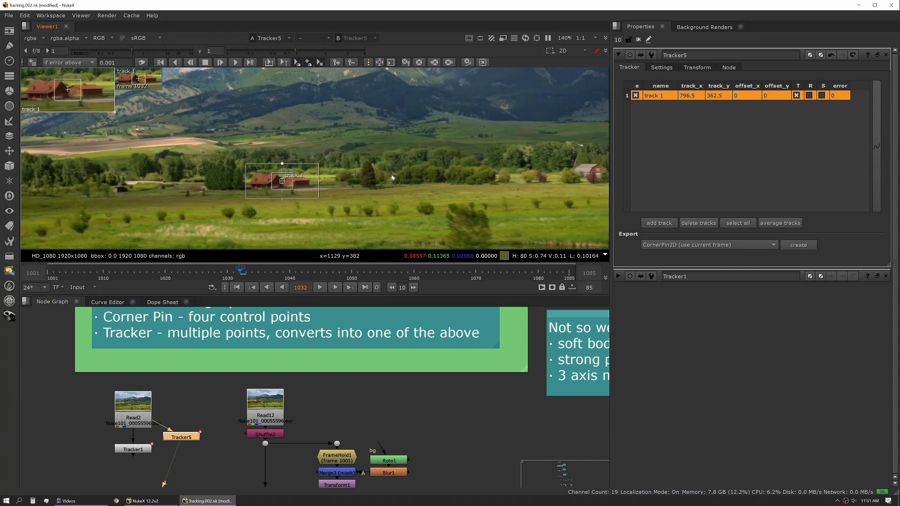
Step: Add track 2 on the far-right house, adjust its boxes, and select both tracks
{"action": "key", "text": "ctrl+alt"}
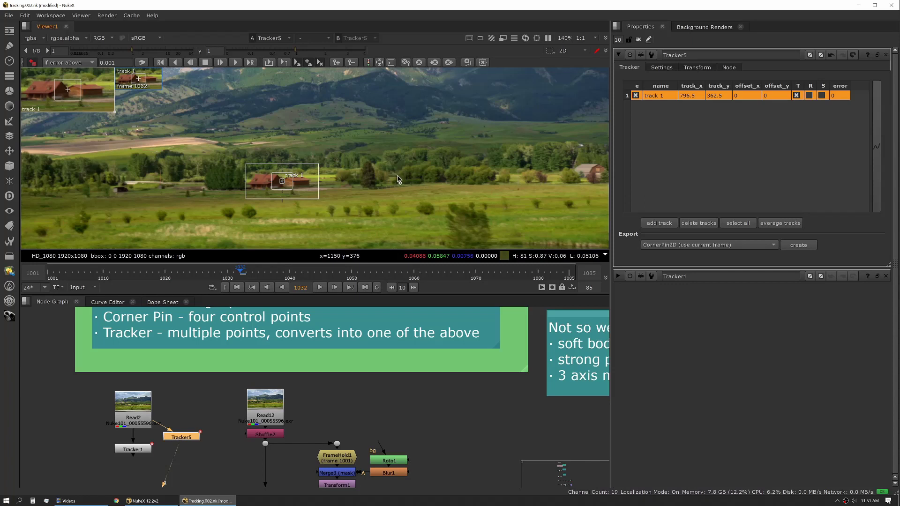
{"action": "left_click", "coordinate": [581, 175], "text": "ctrl+alt"}
{"action": "left_click_drag", "start_coordinate": [566, 165], "coordinate": [566, 165]}
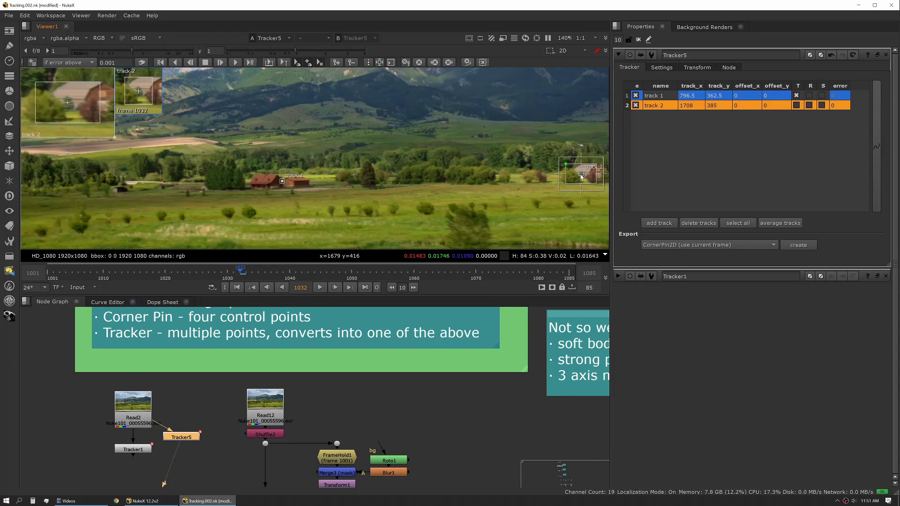
{"action": "left_click_drag", "start_coordinate": [588, 173], "coordinate": [555, 151]}
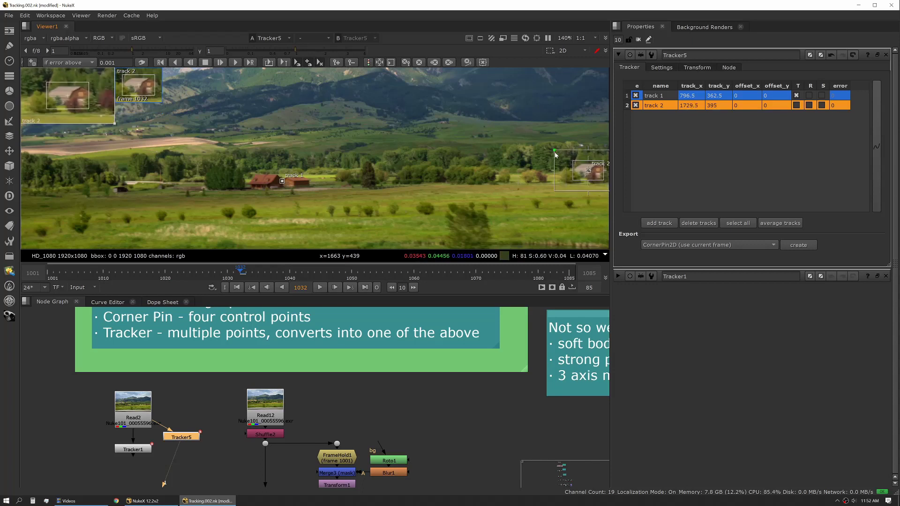
{"action": "left_click_drag", "start_coordinate": [247, 148], "coordinate": [602, 204]}
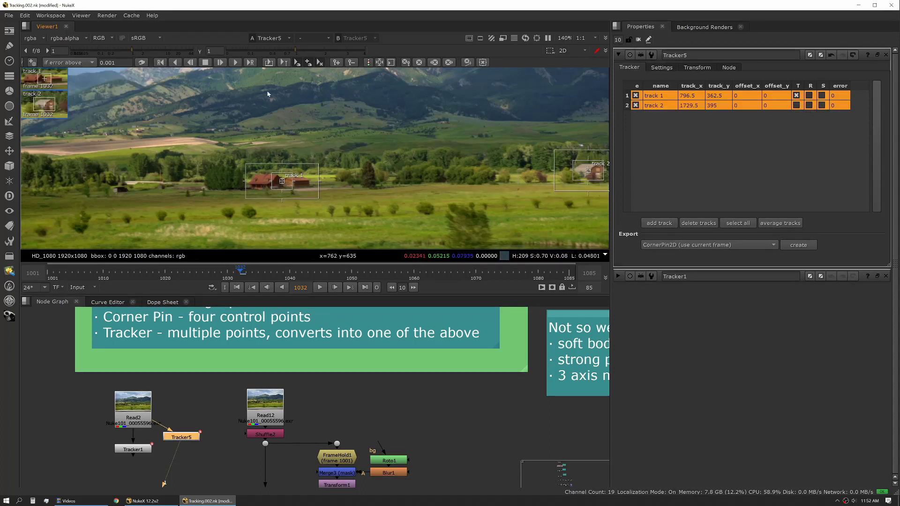
Step: Track both points forward to the clip end, then backward from 1032 to frame 1001
{"action": "left_click", "coordinate": [235, 63]}
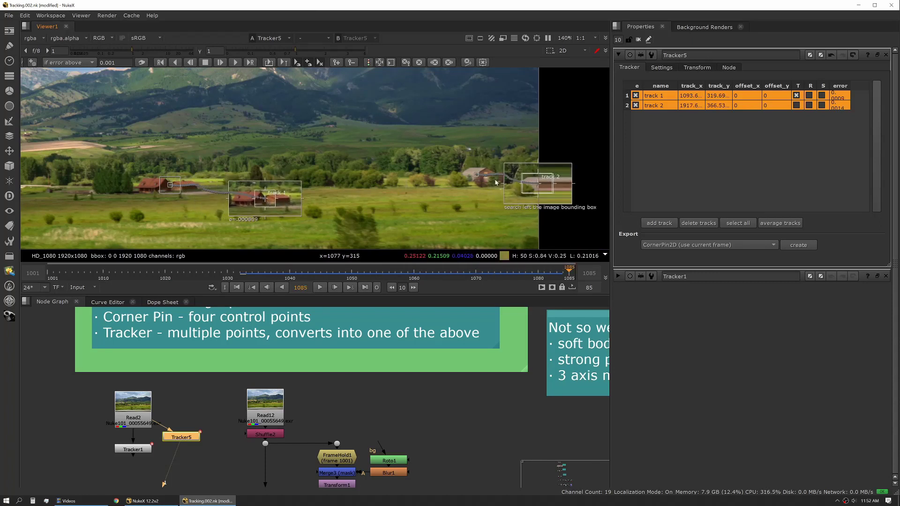
{"action": "left_click", "coordinate": [539, 183]}
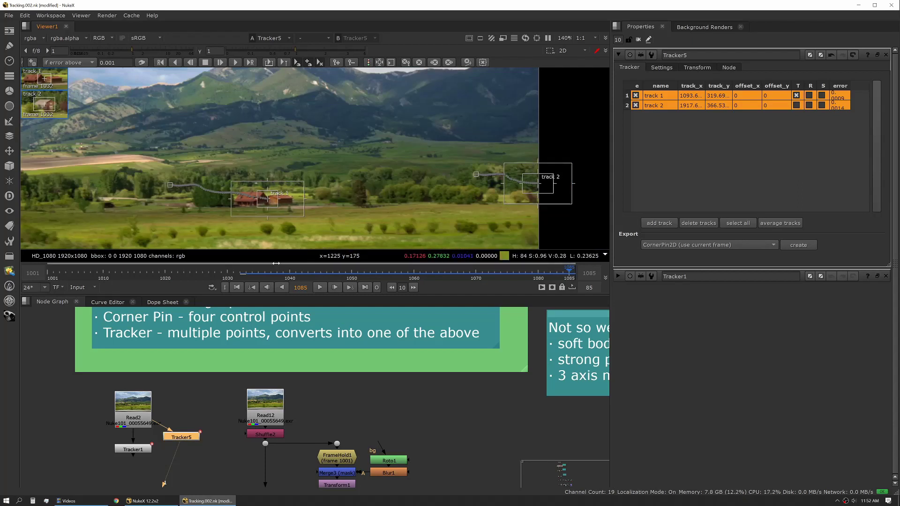
{"action": "left_click", "coordinate": [252, 288]}
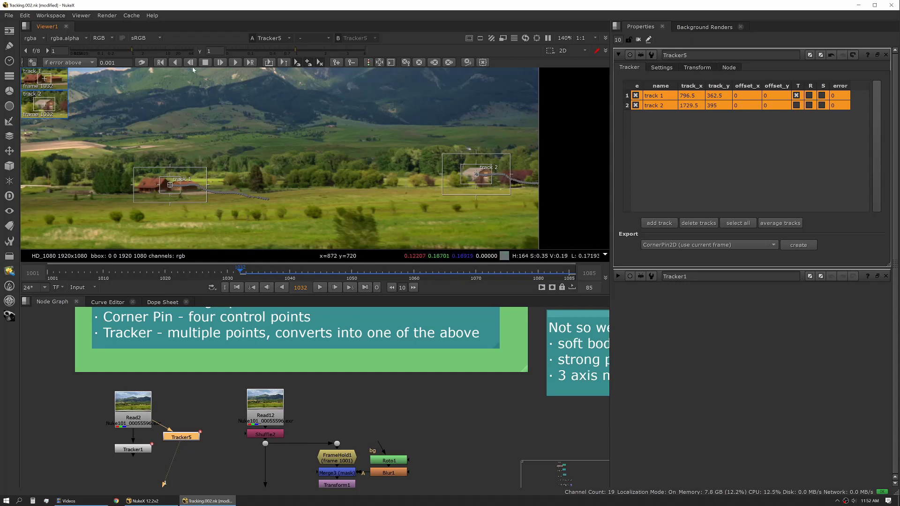
{"action": "left_click", "coordinate": [175, 62]}
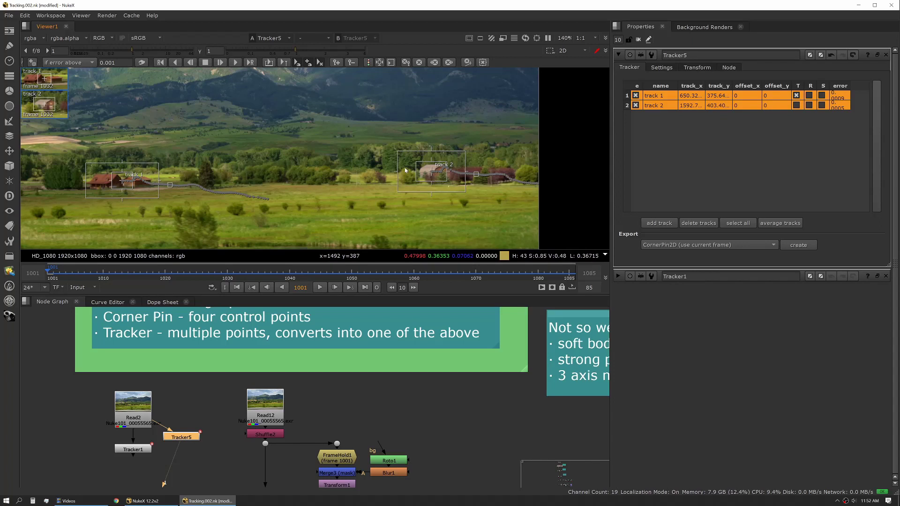
{"action": "left_click", "coordinate": [653, 66]}
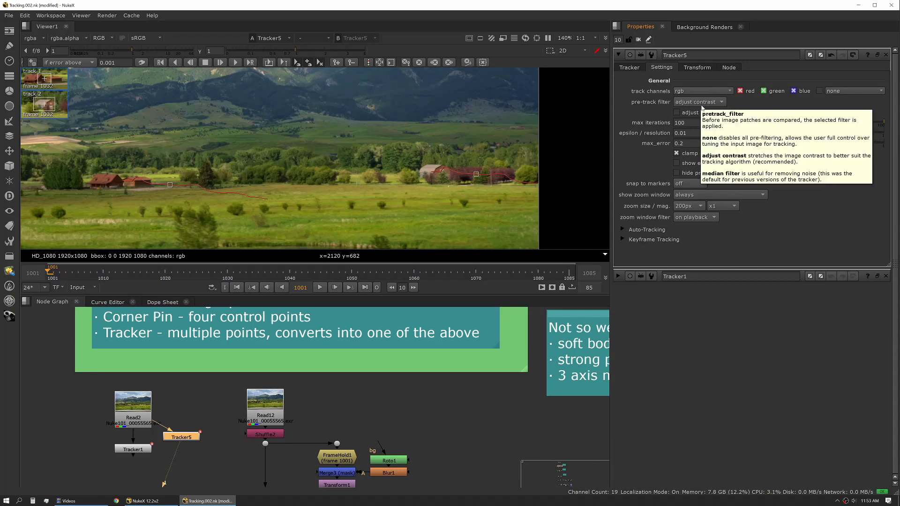
Step: Keep the adjust contrast pre-track filter with luminance adjustment off, and expand Auto-Tracking
{"action": "mouse_move", "coordinate": [699, 111]}
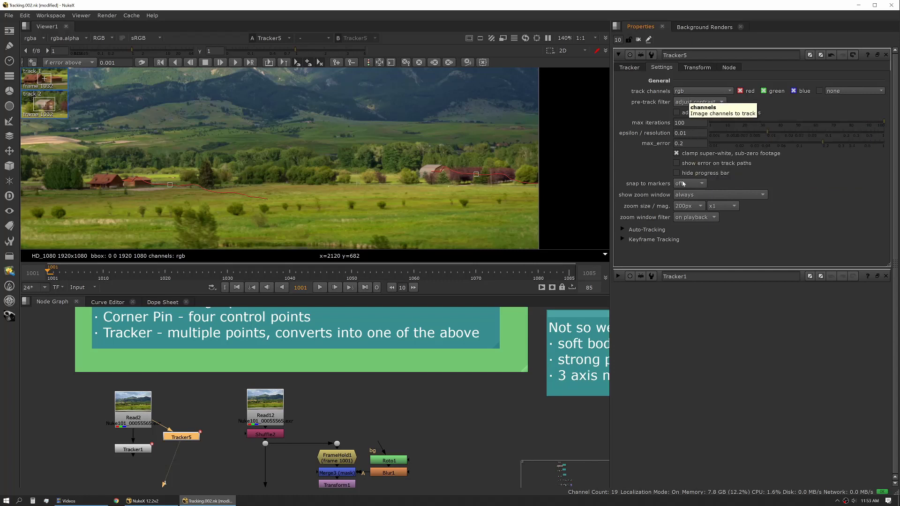
{"action": "mouse_move", "coordinate": [691, 135]}
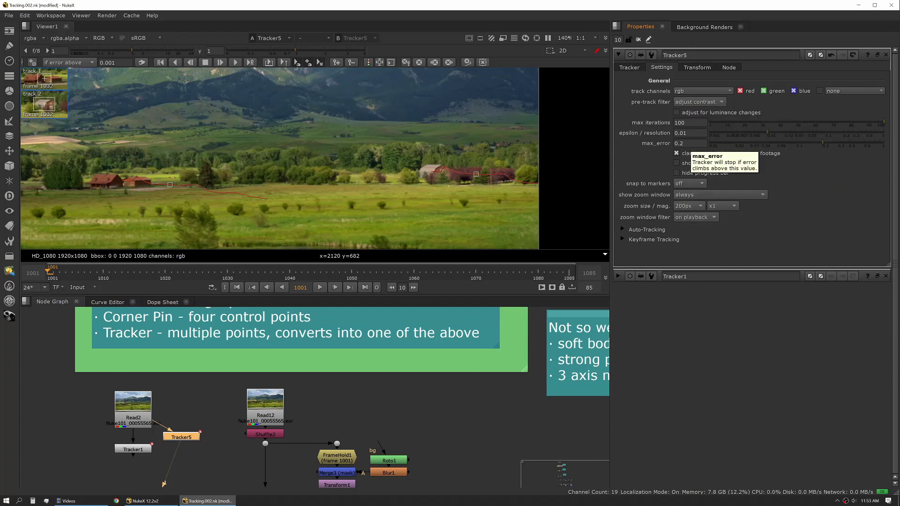
{"action": "left_click", "coordinate": [697, 102]}
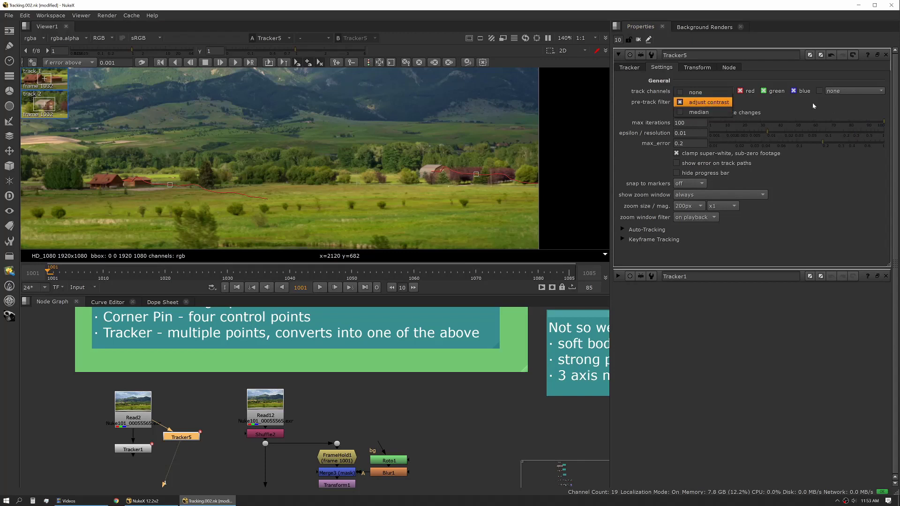
{"action": "left_click", "coordinate": [762, 103]}
{"action": "left_click", "coordinate": [688, 113]}
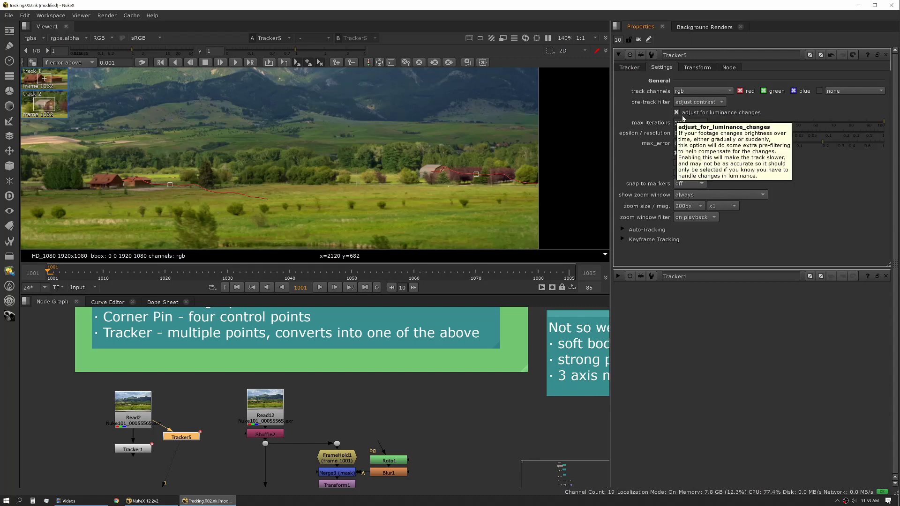
{"action": "left_click", "coordinate": [676, 112]}
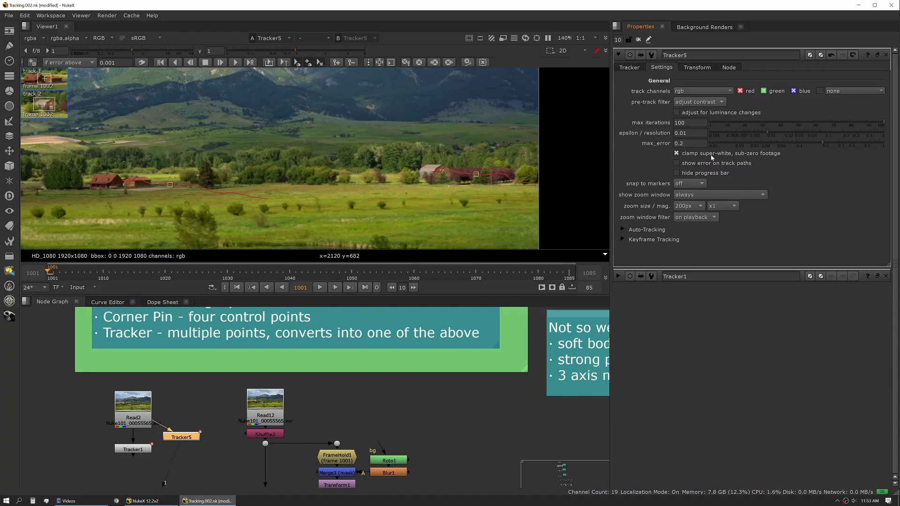
{"action": "mouse_move", "coordinate": [753, 158]}
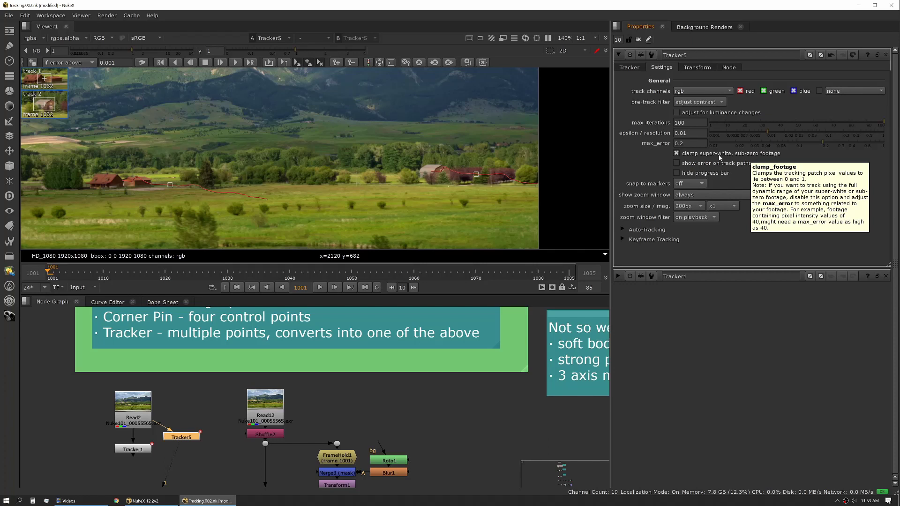
{"action": "left_click", "coordinate": [622, 229]}
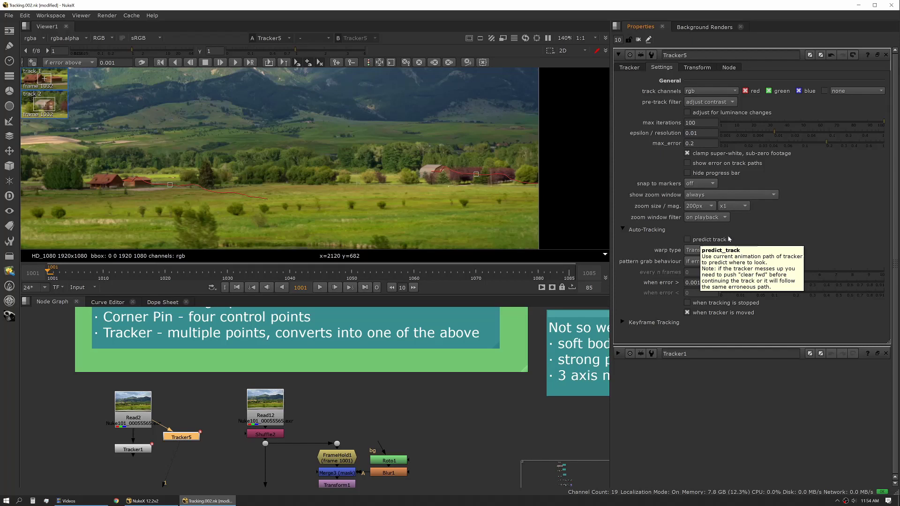
Step: Keep Translate as the warp type and expand the Keyframe Tracking section
{"action": "left_click", "coordinate": [735, 251]}
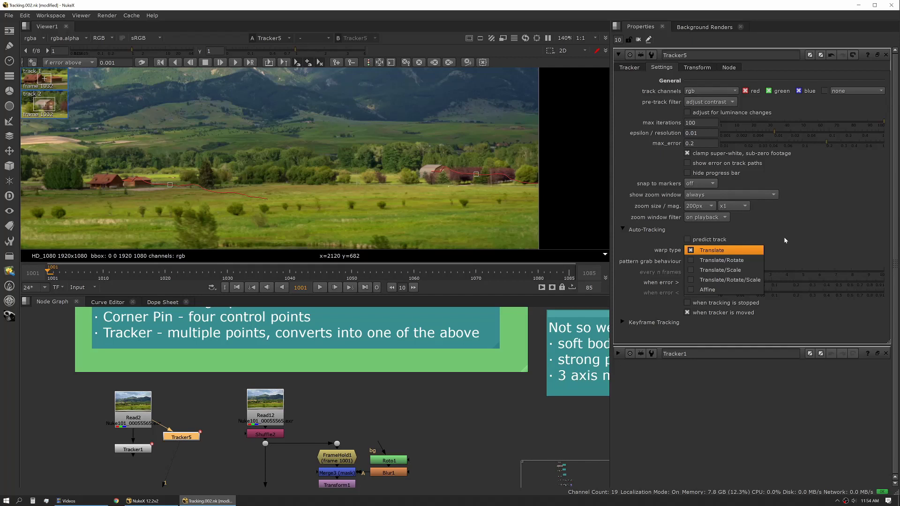
{"action": "left_click", "coordinate": [735, 251]}
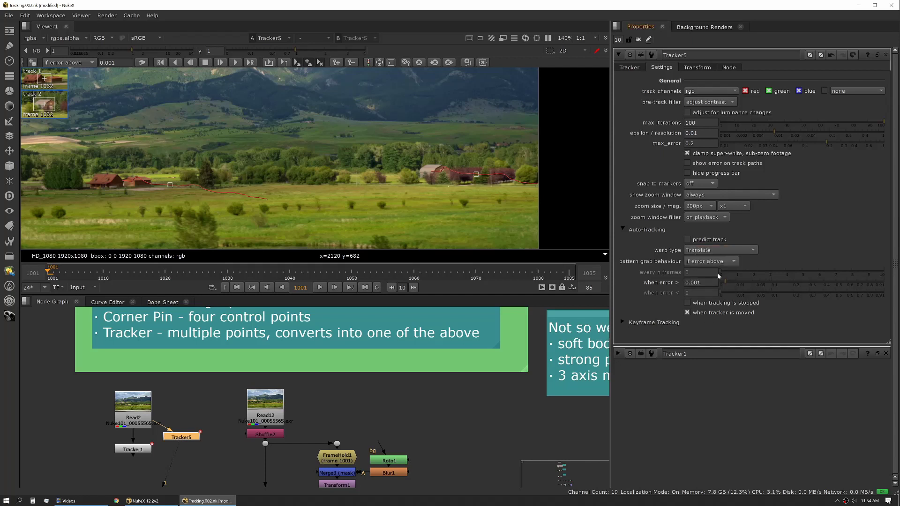
{"action": "left_click", "coordinate": [625, 323]}
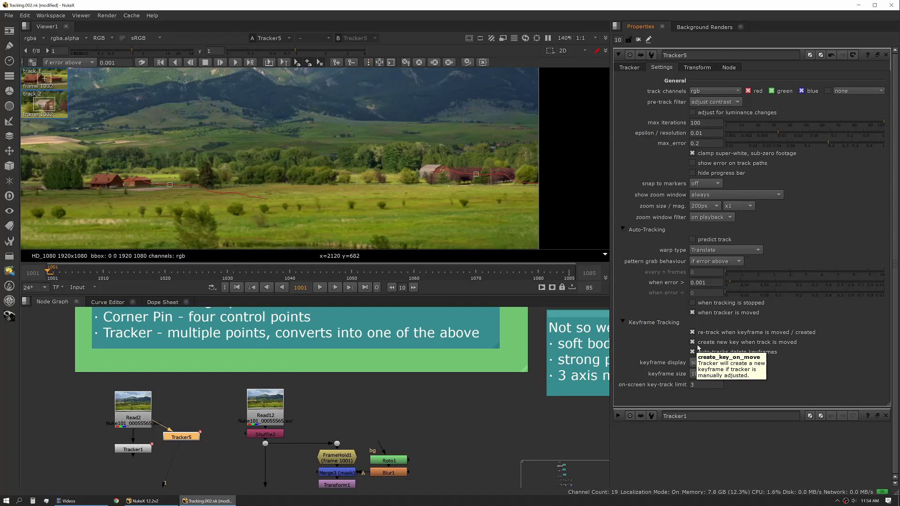
Step: Set Tracker5's transform to stabilize and play back the stabilized mountain footage
{"action": "left_click", "coordinate": [697, 67]}
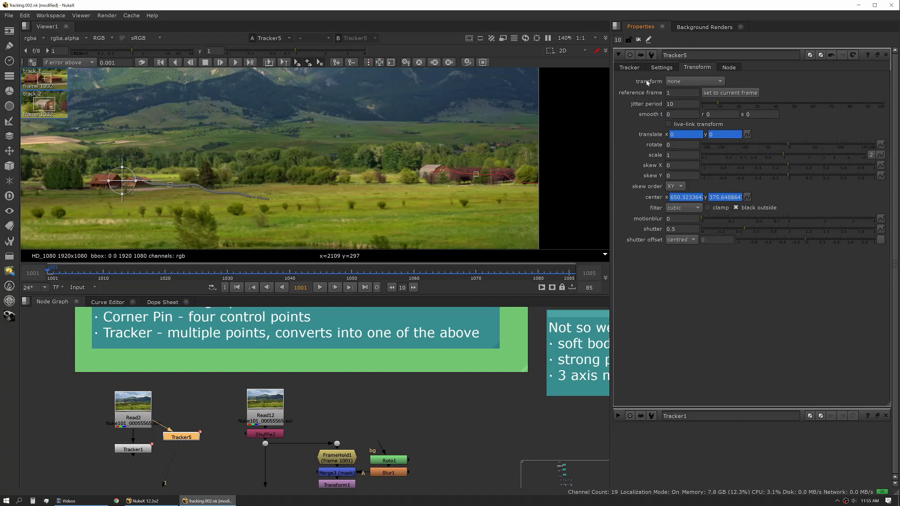
{"action": "left_click", "coordinate": [679, 82]}
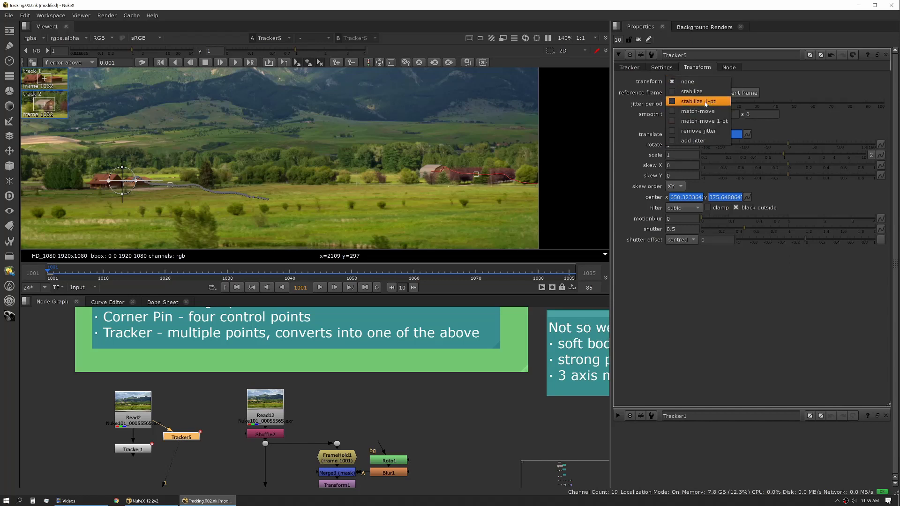
{"action": "left_click", "coordinate": [690, 91]}
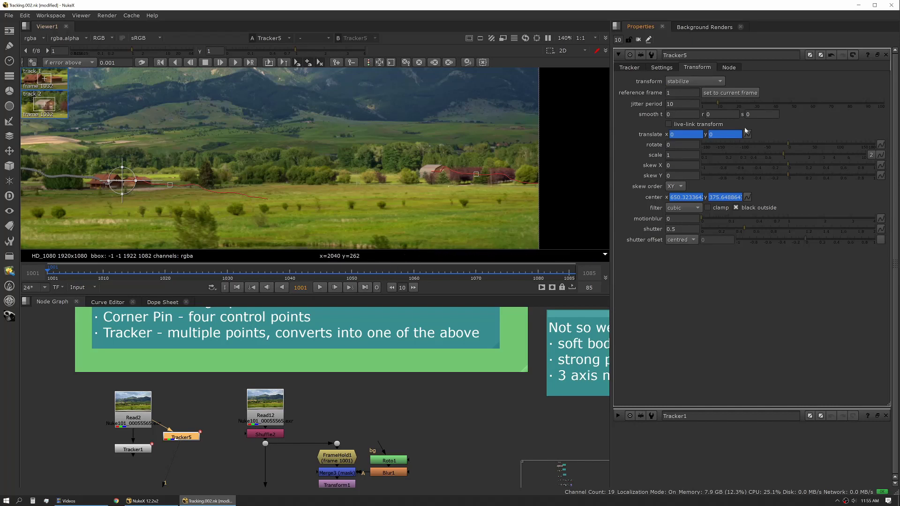
{"action": "double_click", "coordinate": [185, 437]}
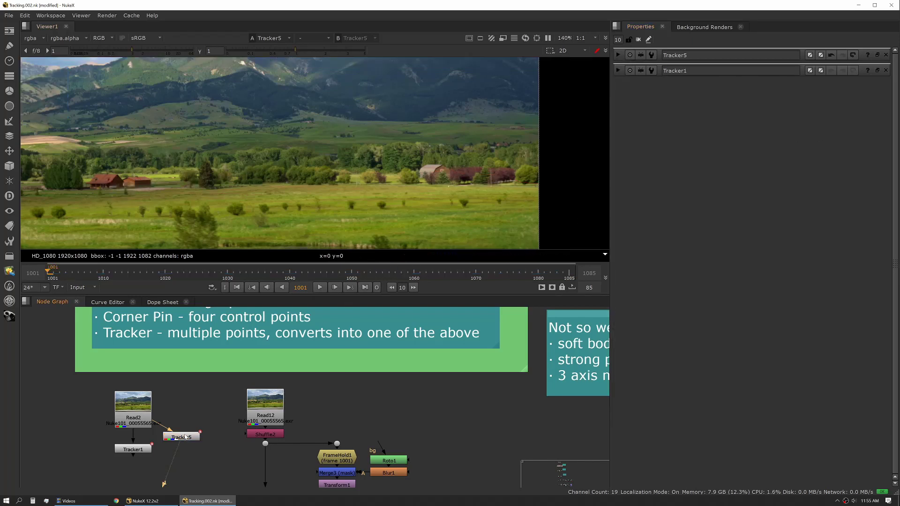
{"action": "left_click", "coordinate": [320, 287]}
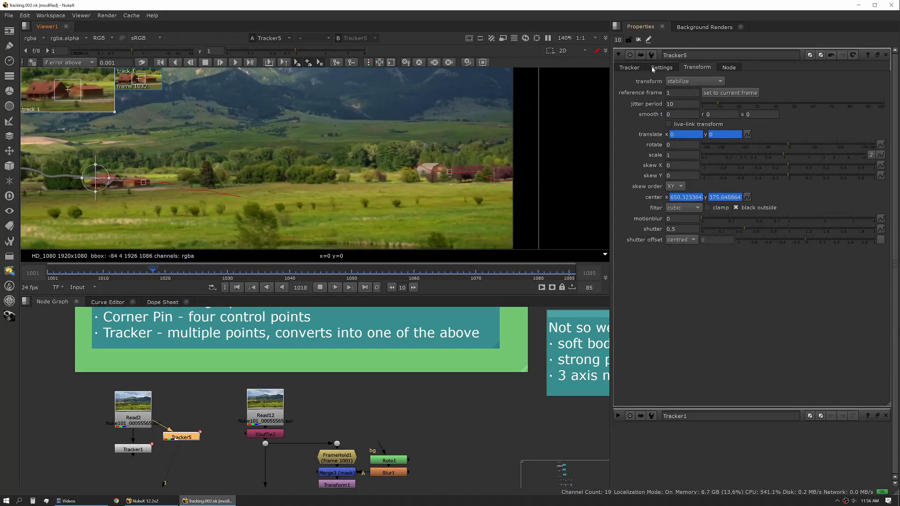
Step: Return to Tracker5's track list and stop playback at frame 1067
{"action": "left_click", "coordinate": [630, 68]}
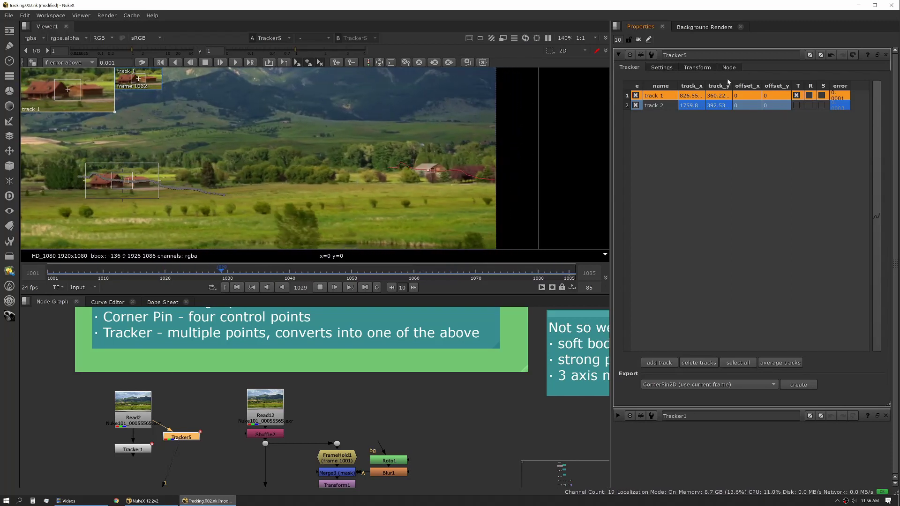
{"action": "left_click", "coordinate": [704, 69]}
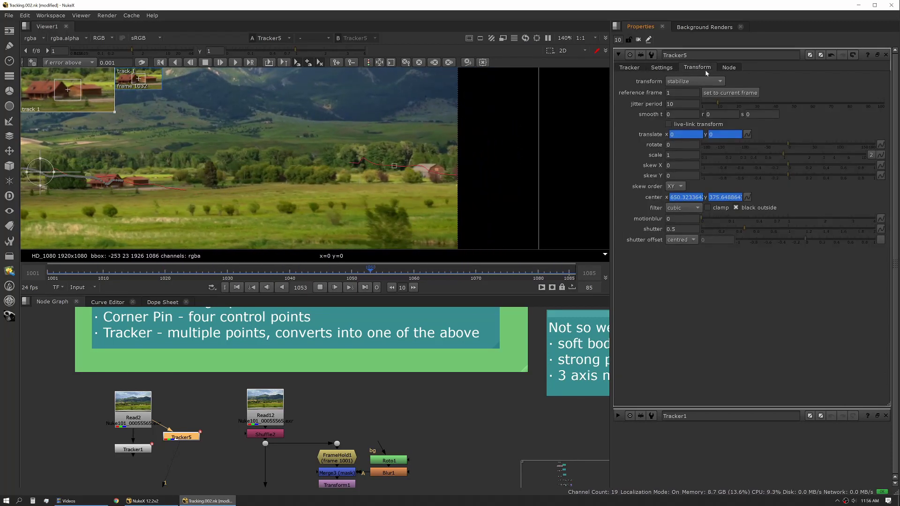
{"action": "left_click", "coordinate": [629, 67]}
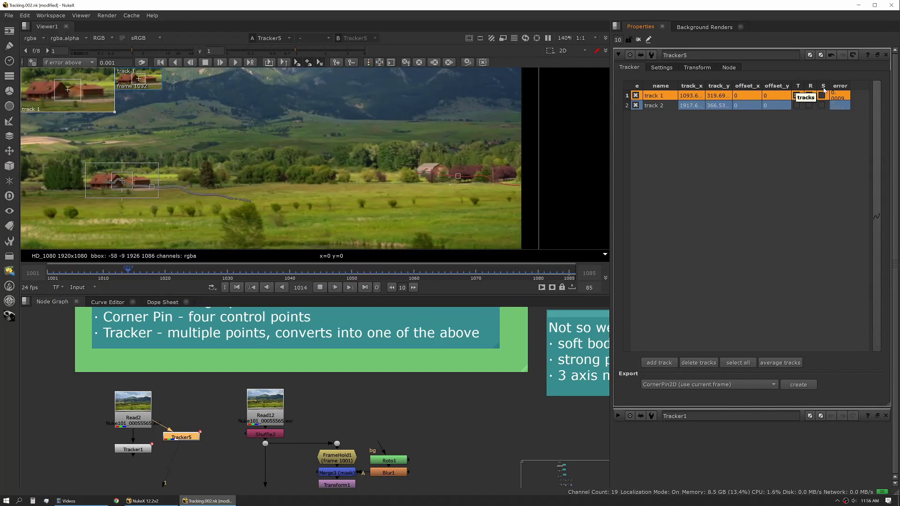
{"action": "left_click", "coordinate": [749, 137]}
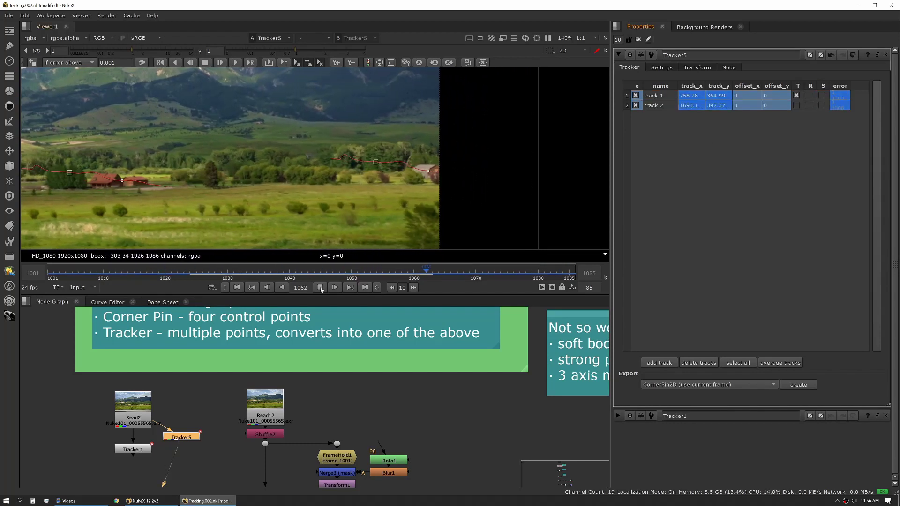
{"action": "key", "text": "k"}
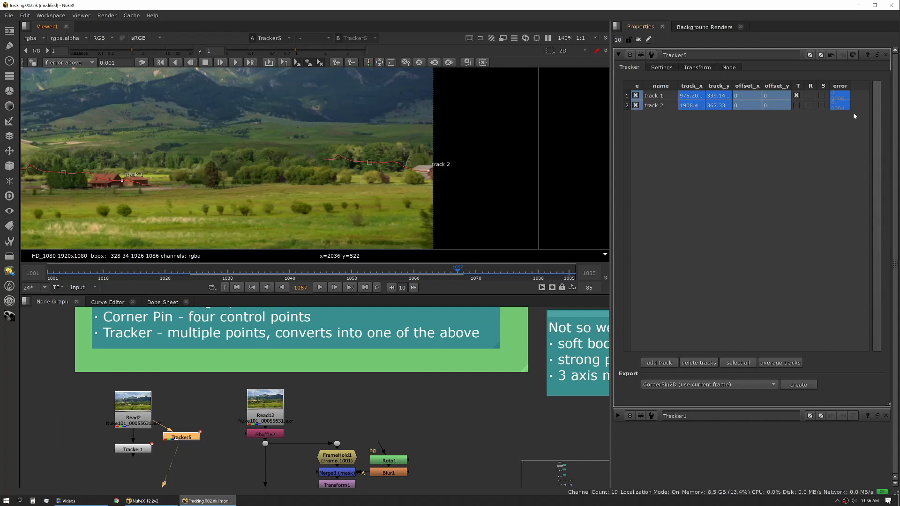
Step: Toggle track 2's T, R, S on and back off, then show the Transform values
{"action": "left_click", "coordinate": [796, 105]}
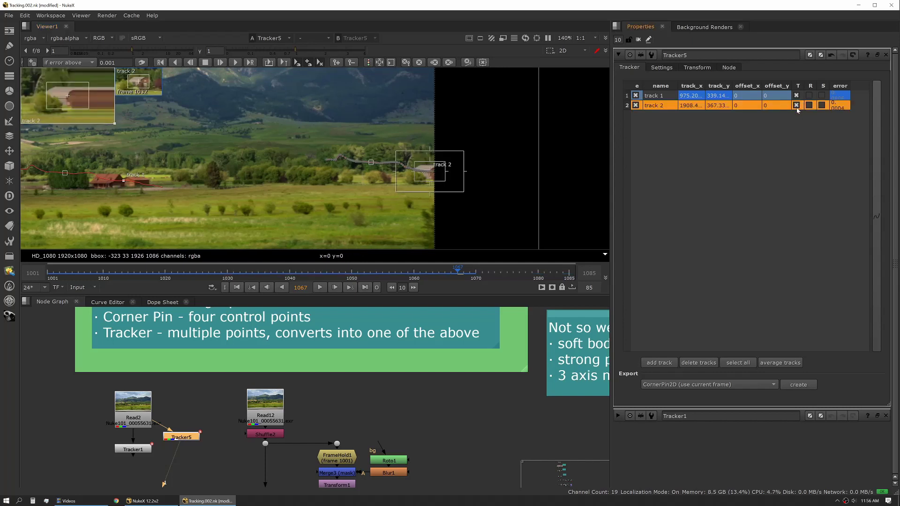
{"action": "left_click", "coordinate": [811, 106]}
{"action": "left_click", "coordinate": [822, 105]}
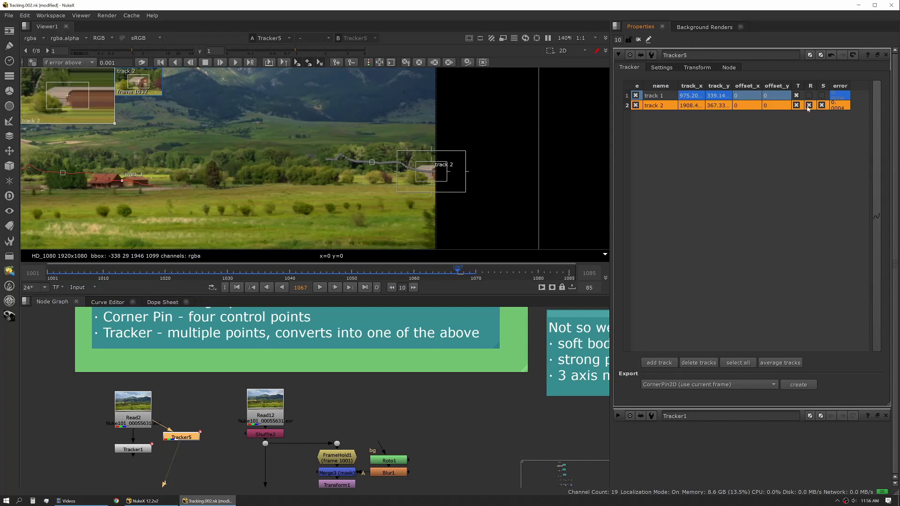
{"action": "left_click", "coordinate": [810, 106]}
{"action": "left_click", "coordinate": [822, 105]}
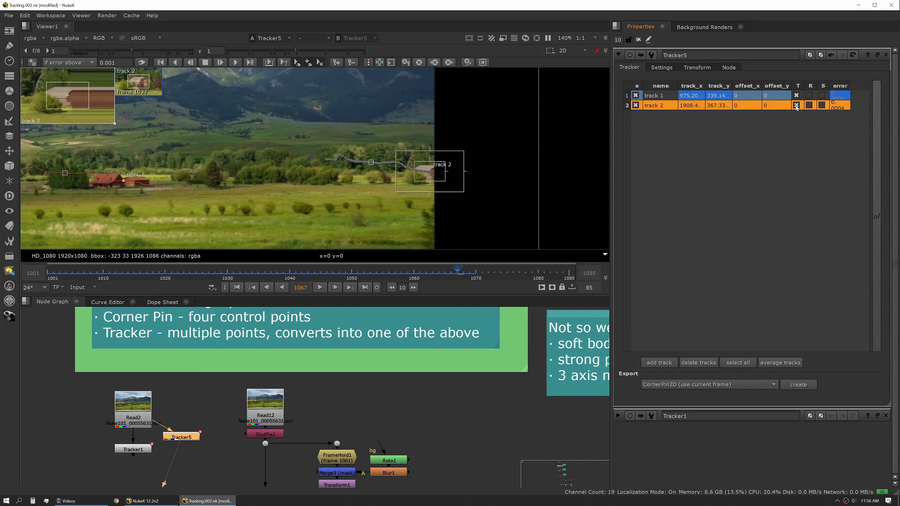
{"action": "left_click", "coordinate": [796, 106]}
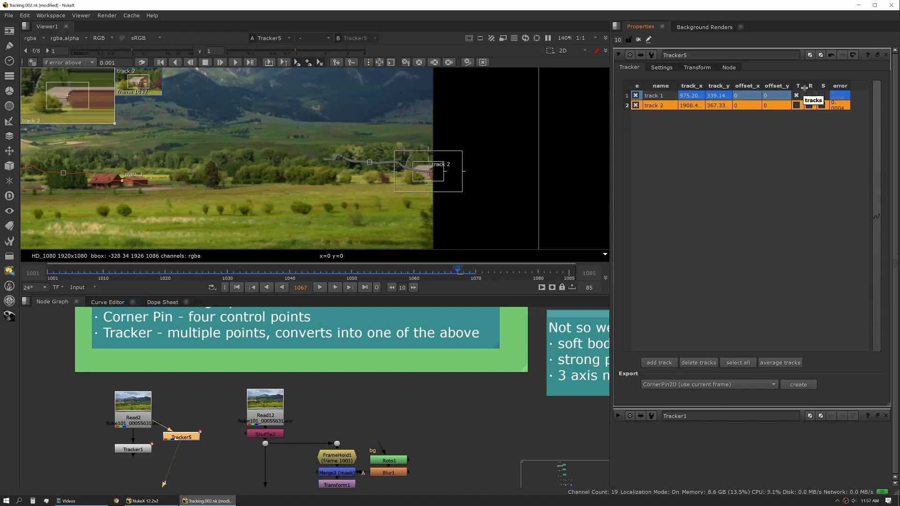
{"action": "left_click", "coordinate": [697, 67]}
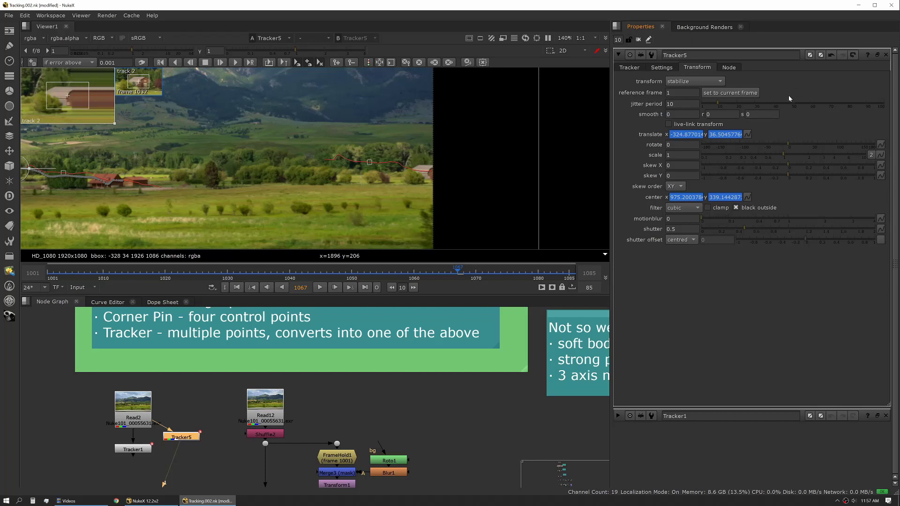
Step: Set Tracker5's reference frame to 1030
{"action": "left_click", "coordinate": [671, 93]}
{"action": "double_click", "coordinate": [669, 93]}
{"action": "type", "text": "1030"}
{"action": "key", "text": "Return"}
Step: Inspect Tracker5's translate and center curves fitted in the Curve Editor, then return to the Node Graph
{"action": "left_click", "coordinate": [188, 438]}
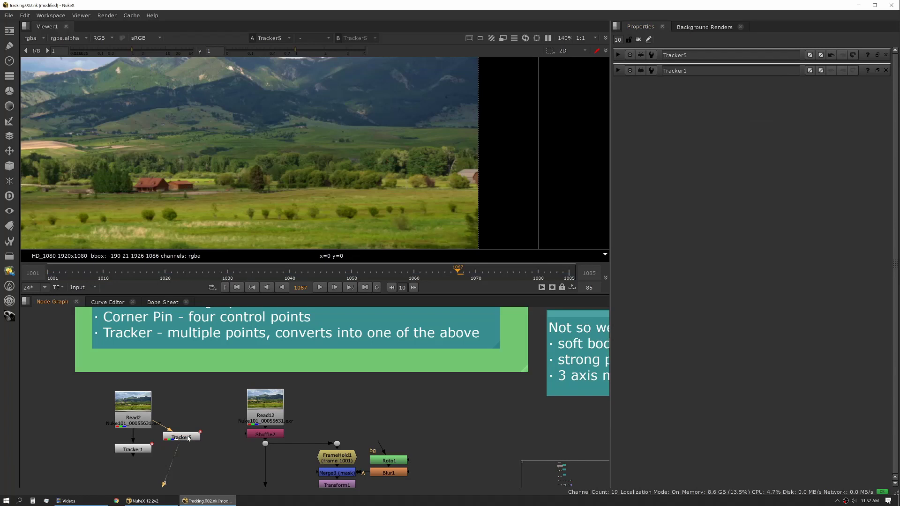
{"action": "double_click", "coordinate": [189, 439]}
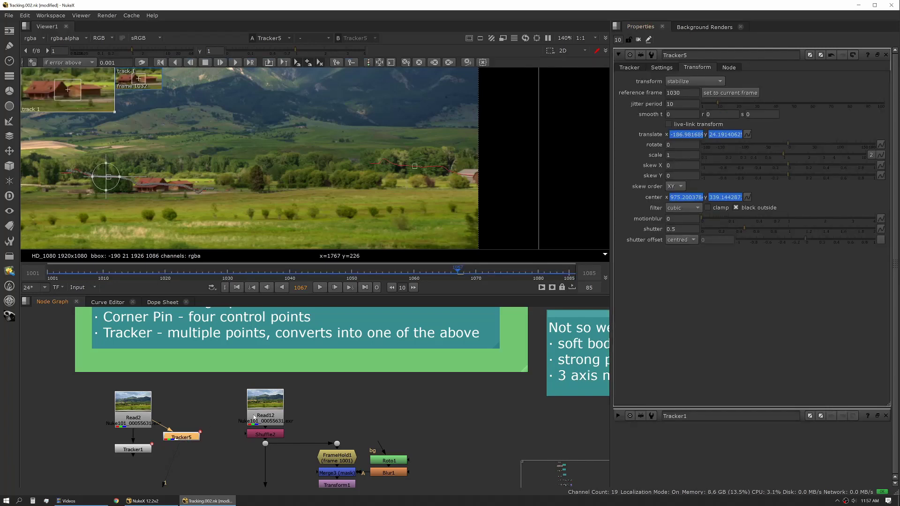
{"action": "left_click", "coordinate": [107, 302]}
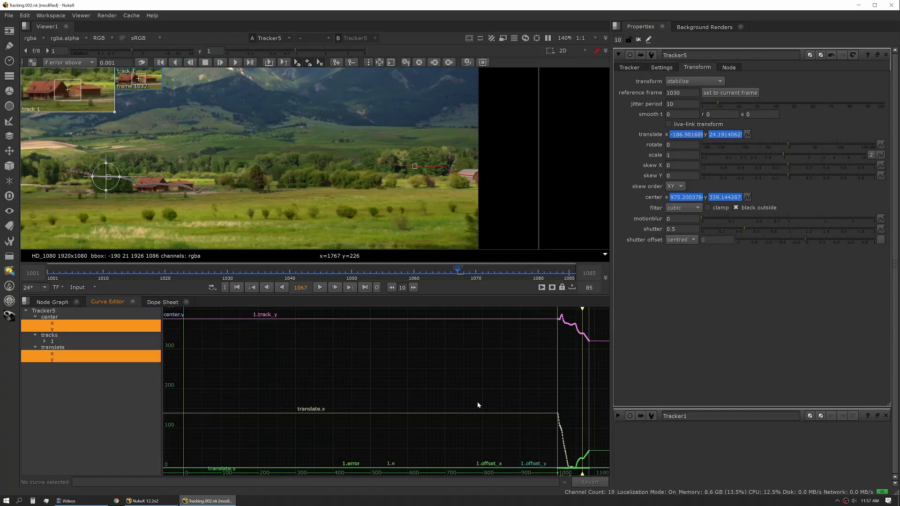
{"action": "key", "text": "f"}
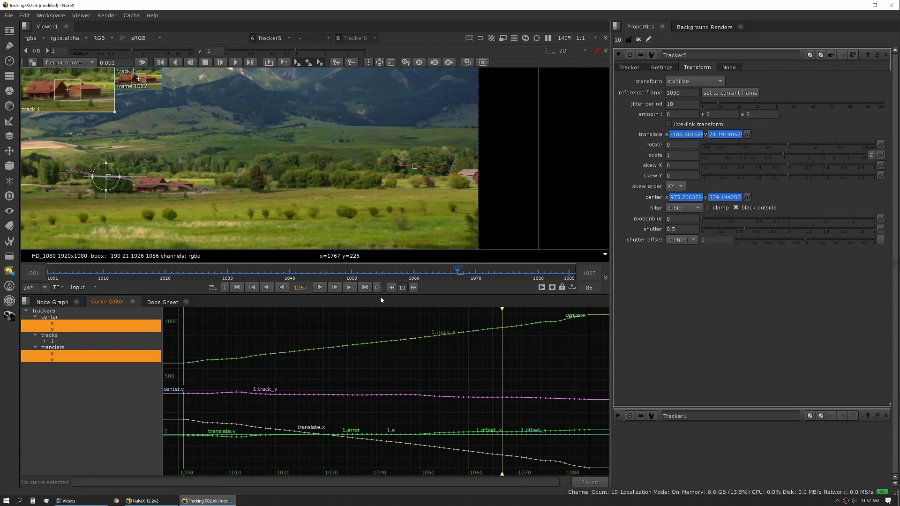
{"action": "left_click", "coordinate": [61, 303]}
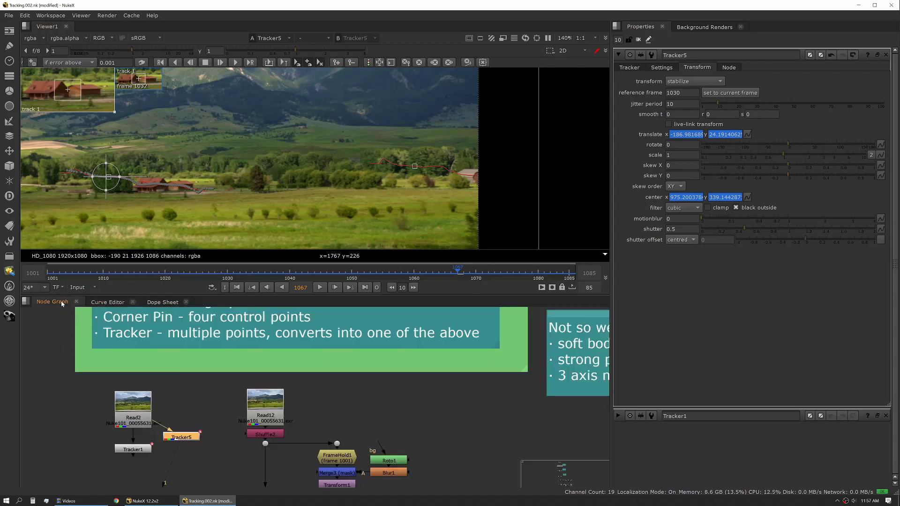
Step: Export Tracker5 as a Transform (match-move, baked) node
{"action": "left_click", "coordinate": [630, 68]}
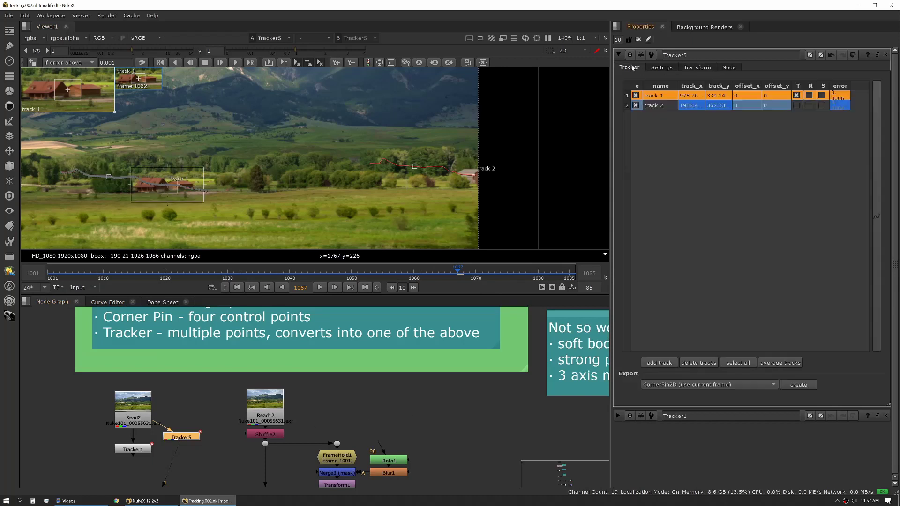
{"action": "left_click", "coordinate": [710, 384]}
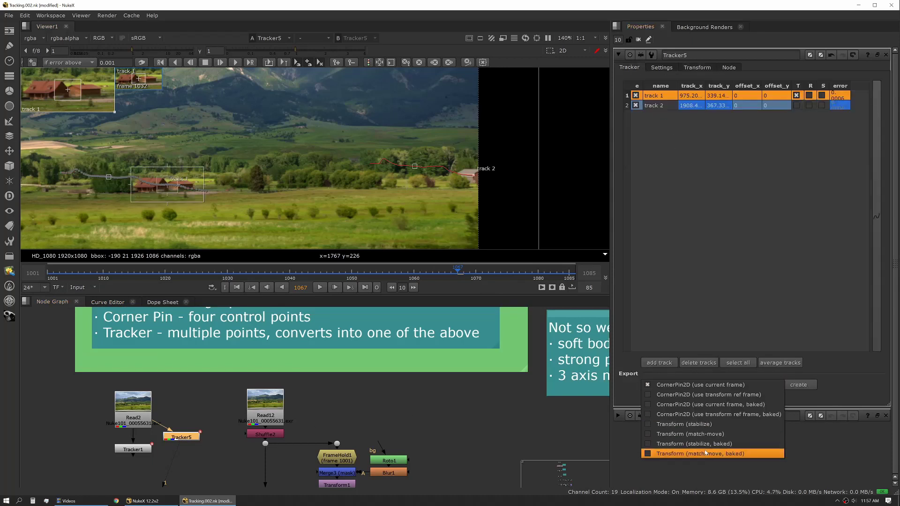
{"action": "left_click", "coordinate": [707, 455]}
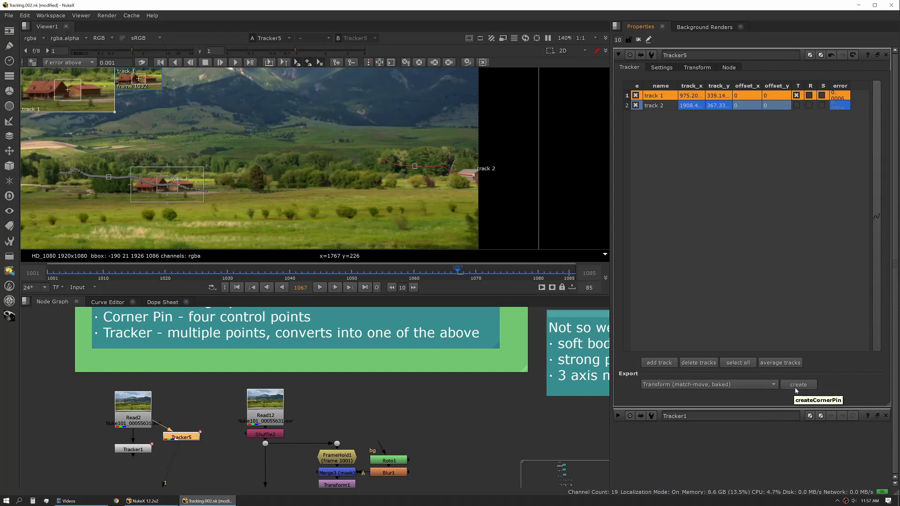
{"action": "left_click", "coordinate": [729, 384]}
{"action": "left_click", "coordinate": [761, 407]}
{"action": "left_click", "coordinate": [798, 384]}
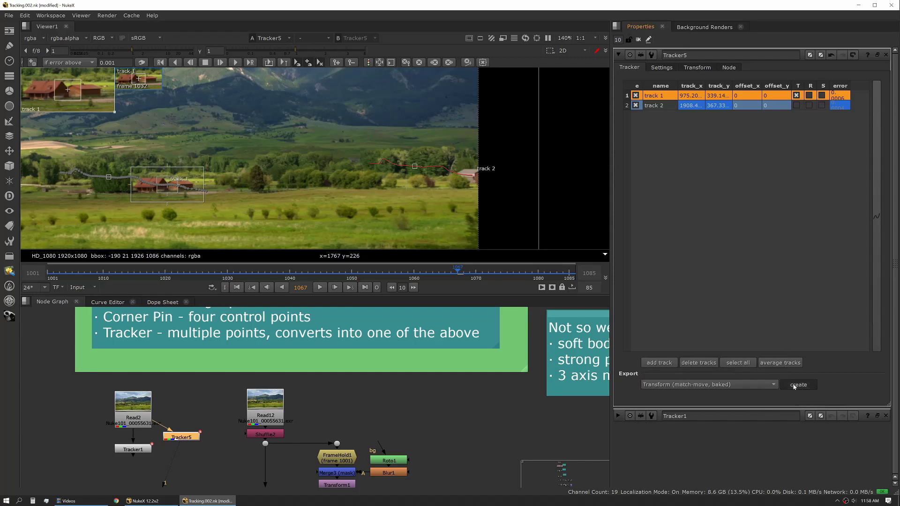
Step: Place Transform_MatchMove4 beside Tracker5 and go to reference frame 1030
{"action": "double_click", "coordinate": [238, 457]}
{"action": "left_click_drag", "start_coordinate": [239, 460], "coordinate": [220, 462]}
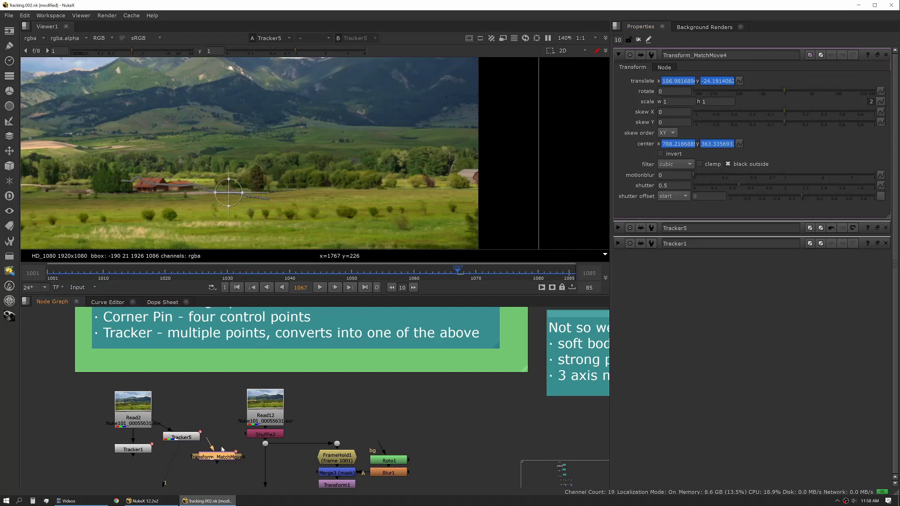
{"action": "left_click", "coordinate": [227, 272]}
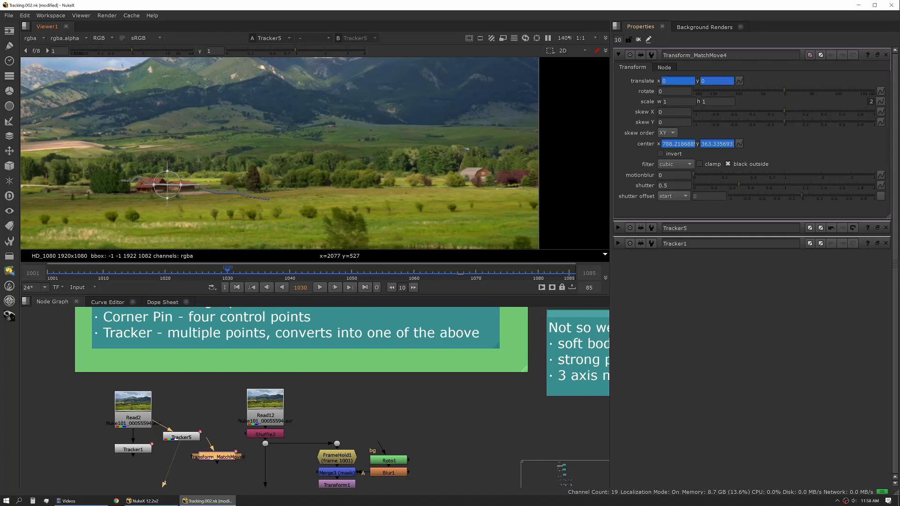
Step: View the patch chain's Shuffle2 output, then FrameHold1's held frame
{"action": "middle_click_drag", "start_coordinate": [274, 453], "coordinate": [243, 381]}
{"action": "key", "text": "1"}
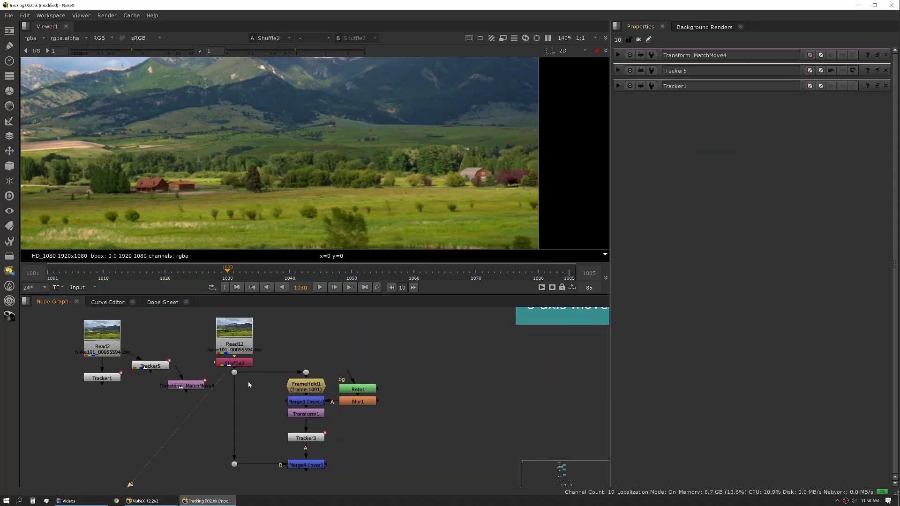
{"action": "left_click", "coordinate": [305, 385]}
{"action": "key", "text": "1"}
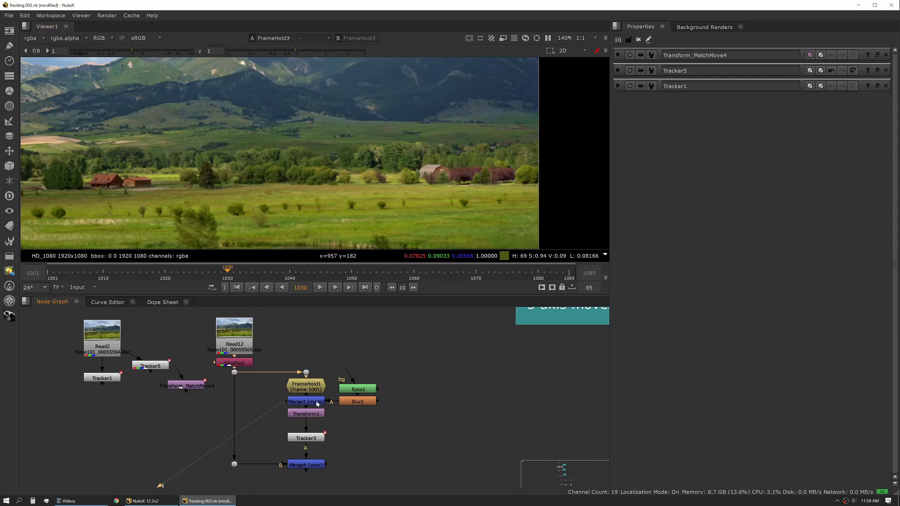
Step: Check Roto1's shape, then view the masked patch from Merge3 and its shifted result from Transform1
{"action": "double_click", "coordinate": [362, 392]}
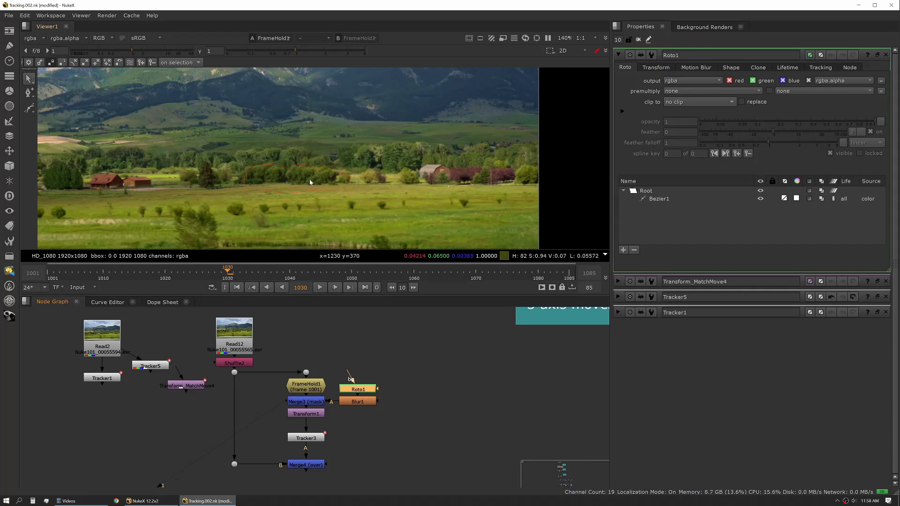
{"action": "left_click", "coordinate": [328, 406]}
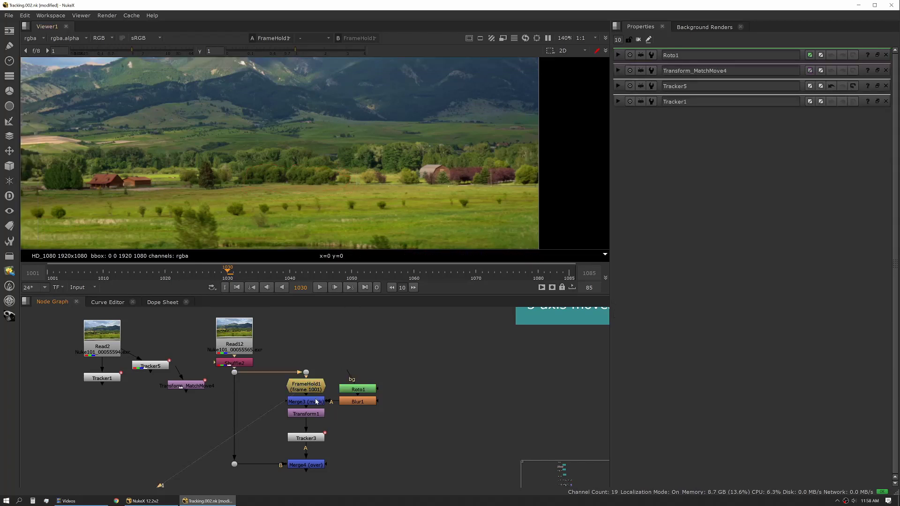
{"action": "left_click", "coordinate": [315, 402]}
{"action": "key", "text": "1"}
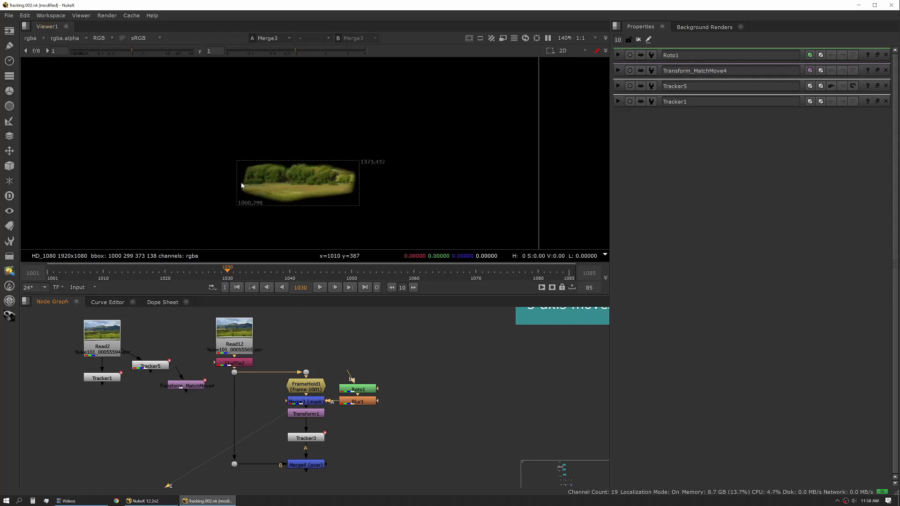
{"action": "left_click", "coordinate": [318, 414]}
{"action": "key", "text": "1"}
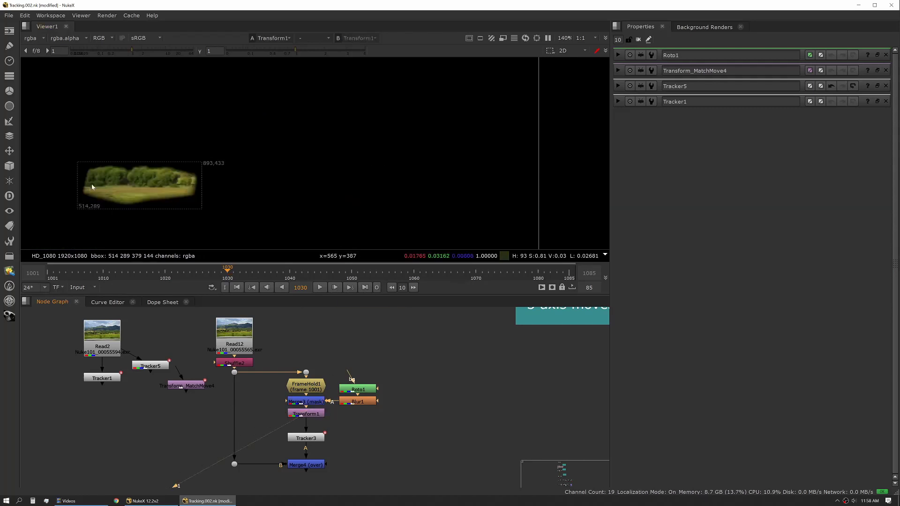
Step: View Tracker3's output and check its transform settings with reference frame 1001
{"action": "left_click", "coordinate": [312, 440]}
{"action": "key", "text": "1"}
{"action": "double_click", "coordinate": [312, 440]}
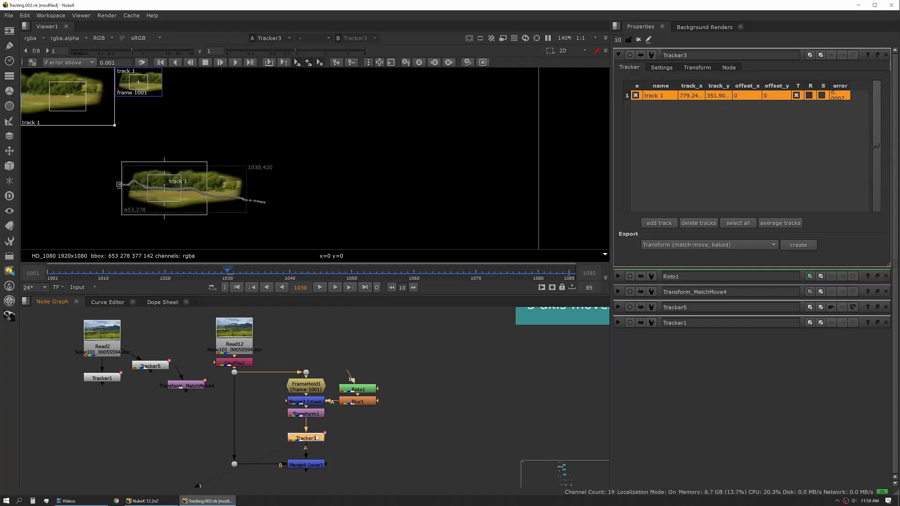
{"action": "left_click", "coordinate": [697, 67]}
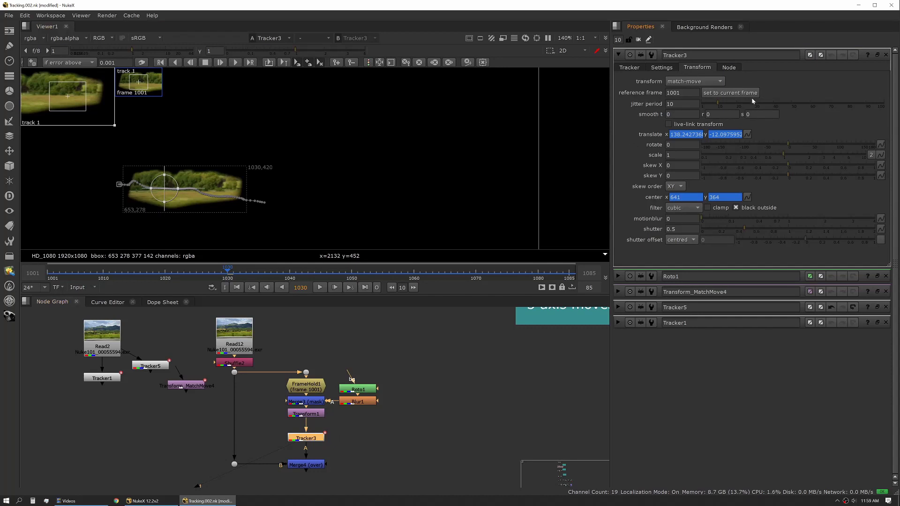
Step: Play the sequence to preview the match-moved tree patch, then deselect Tracker3
{"action": "left_click", "coordinate": [312, 465]}
{"action": "double_click", "coordinate": [315, 442]}
{"action": "left_click", "coordinate": [319, 287]}
{"action": "scroll", "coordinate": [357, 201], "scroll_direction": "down", "scroll_amount": 5}
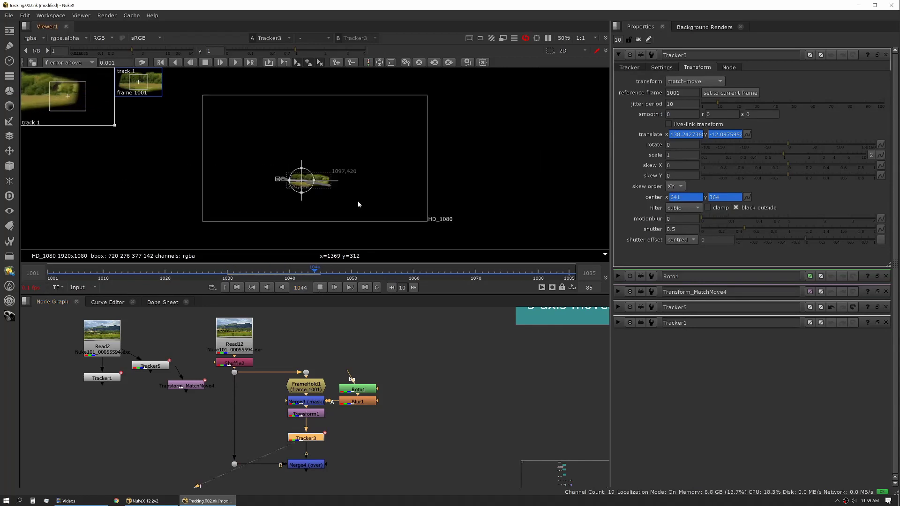
{"action": "scroll", "coordinate": [318, 189], "scroll_direction": "up", "scroll_amount": 4}
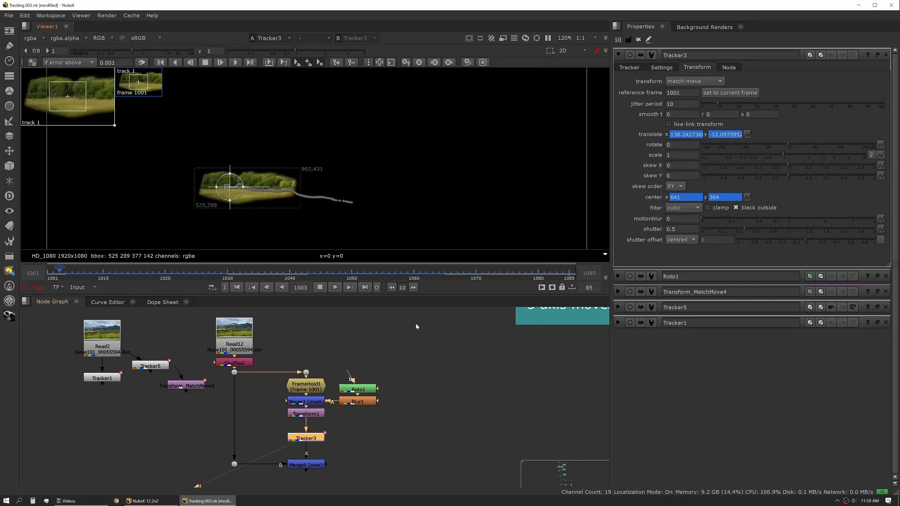
{"action": "left_click", "coordinate": [430, 347]}
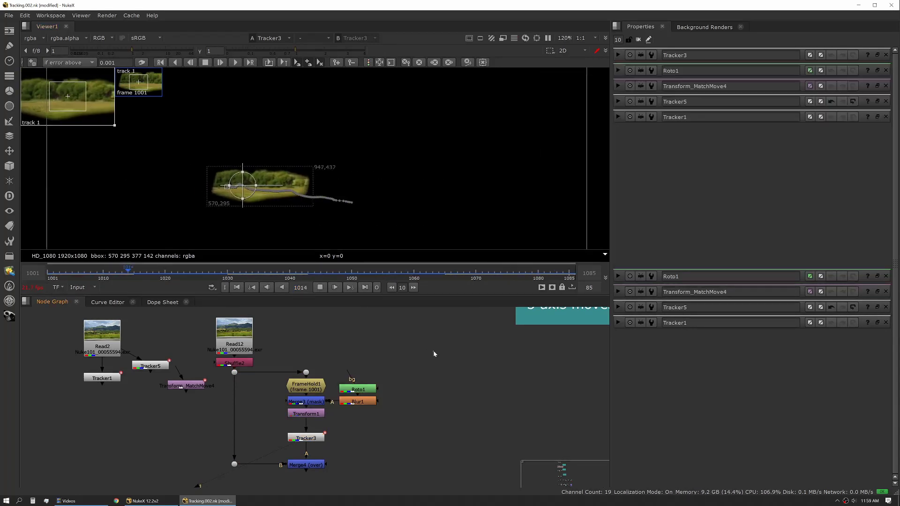
Step: View the final Merge4 composite in the Viewer during playback
{"action": "left_click", "coordinate": [306, 465]}
{"action": "key", "text": "1"}
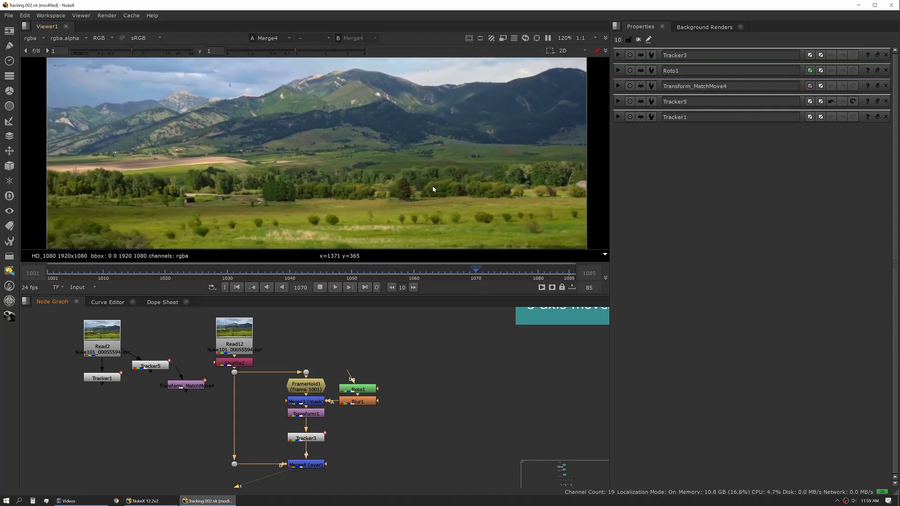
Step: Stop playback at frame 1037 and frame the node tree with the Tracking - 2D notes
{"action": "left_click", "coordinate": [320, 288]}
{"action": "scroll", "coordinate": [328, 460], "scroll_direction": "down", "scroll_amount": 3}
{"action": "scroll", "coordinate": [332, 406], "scroll_direction": "down", "scroll_amount": 6}
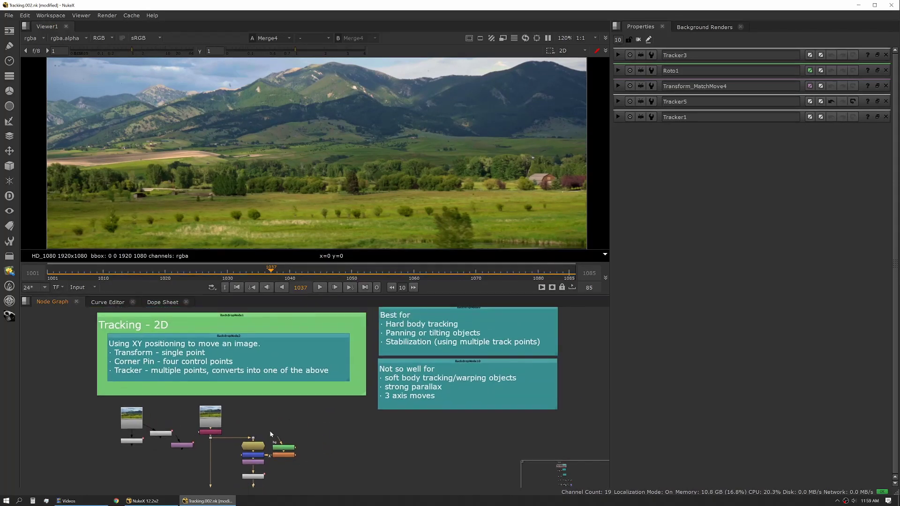
{"action": "scroll", "coordinate": [276, 417], "scroll_direction": "up", "scroll_amount": 6}
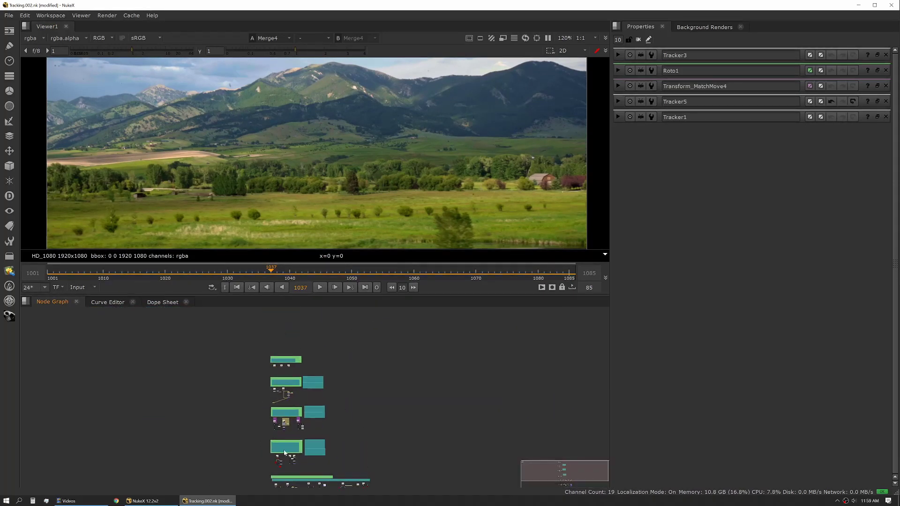
{"action": "middle_click_drag", "start_coordinate": [270, 393], "coordinate": [261, 389]}
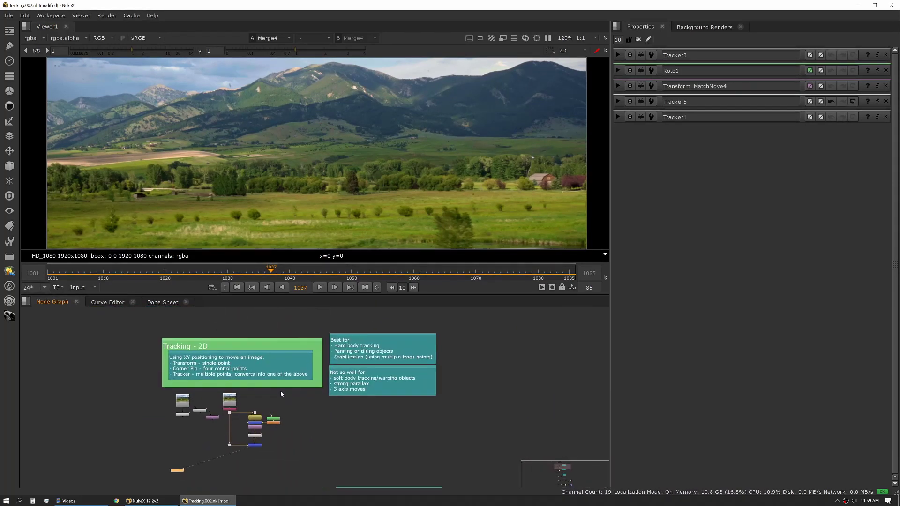